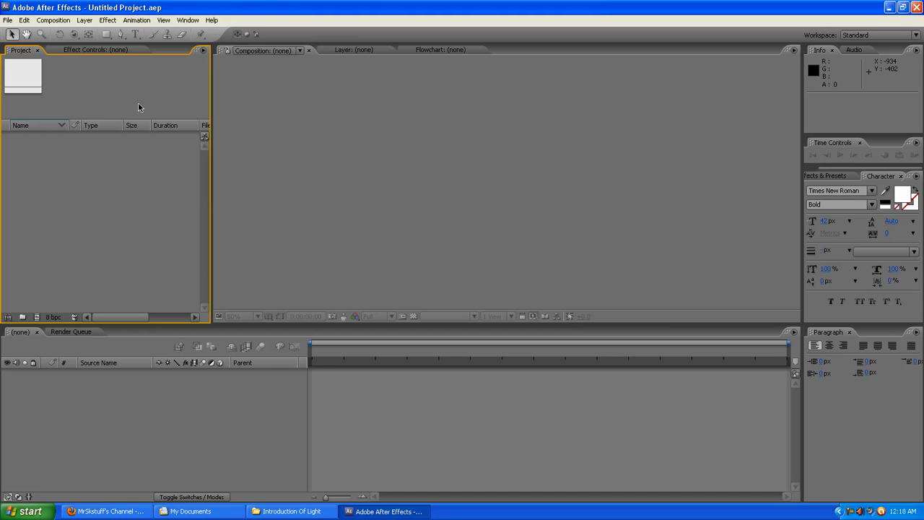
Create a 768 × 576 composition with the PAL D1/DV Square Pixel preset at 25 fps and review its settings
{"action": "left_click", "coordinate": [8, 20]}
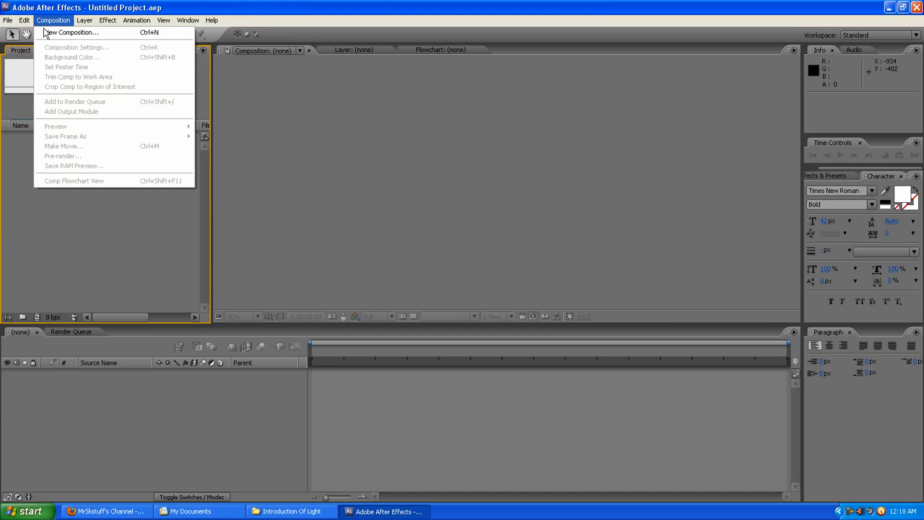
{"action": "left_click", "coordinate": [48, 33]}
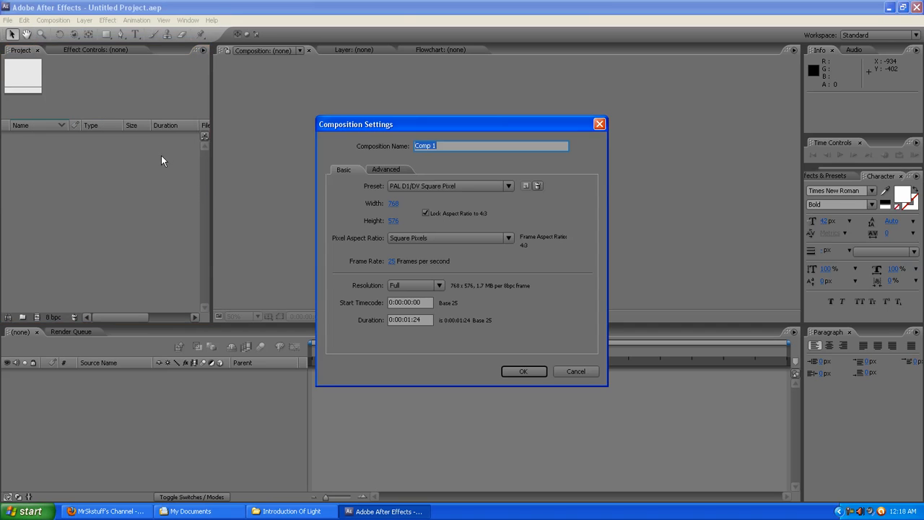
{"action": "left_click", "coordinate": [524, 371]}
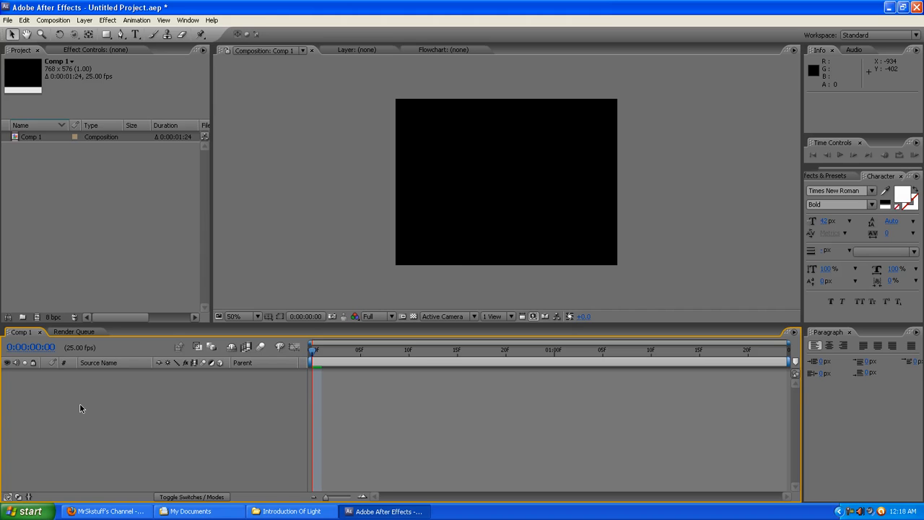
{"action": "left_click", "coordinate": [52, 19]}
{"action": "left_click", "coordinate": [48, 46]}
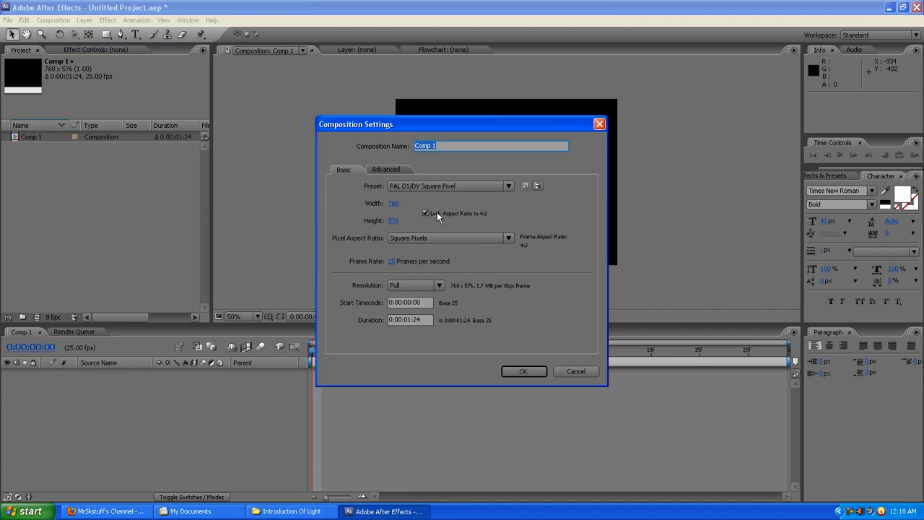
{"action": "left_click", "coordinate": [524, 372]}
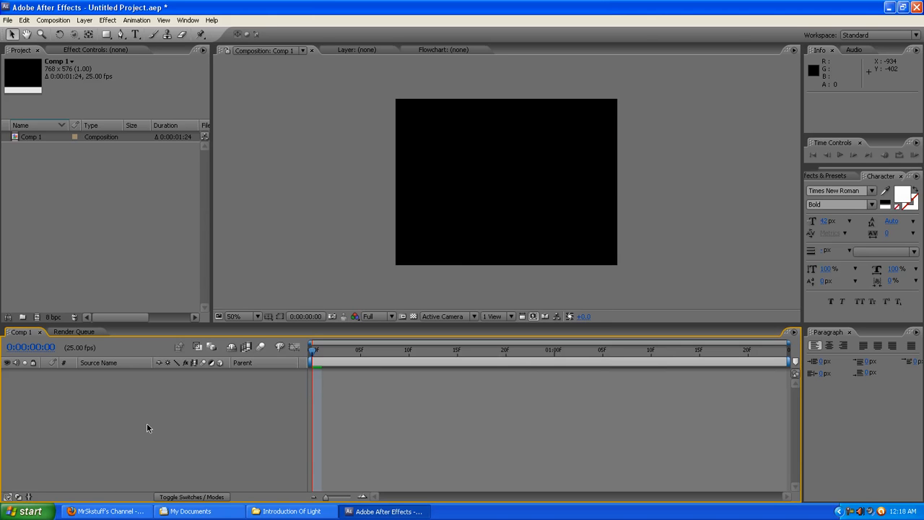
Add a blue solid layer to the composition as the background
{"action": "right_click", "coordinate": [148, 404]}
{"action": "mouse_move", "coordinate": [166, 410]}
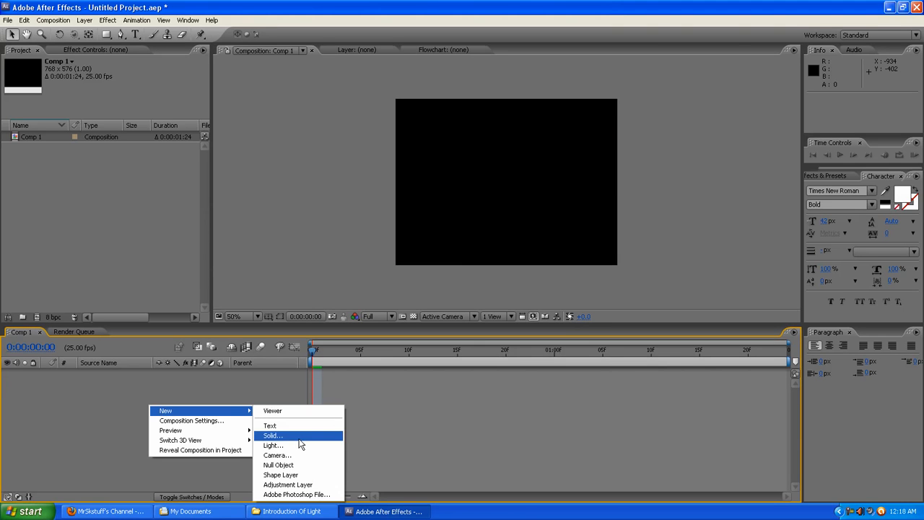
{"action": "left_click", "coordinate": [300, 437]}
{"action": "left_click", "coordinate": [497, 311]}
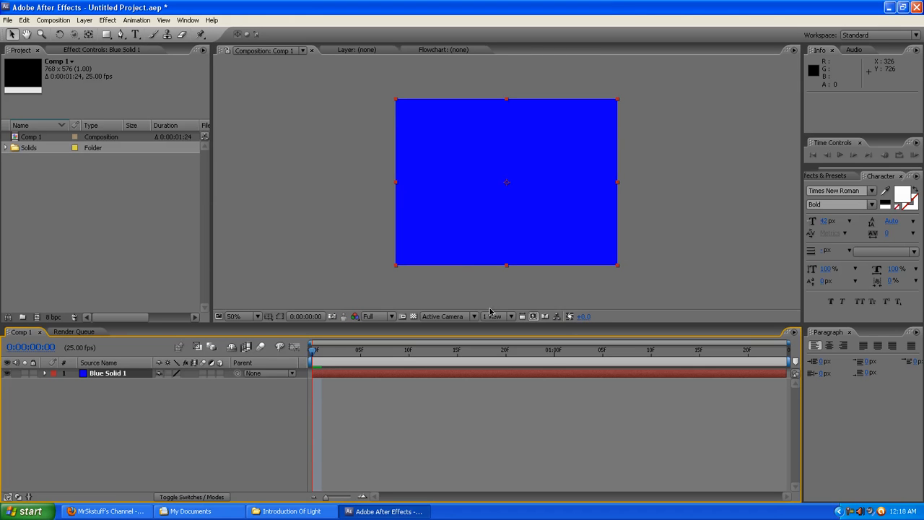
Add a text layer reading "PIXELLOID STUDIos" above the blue solid
{"action": "right_click", "coordinate": [123, 422]}
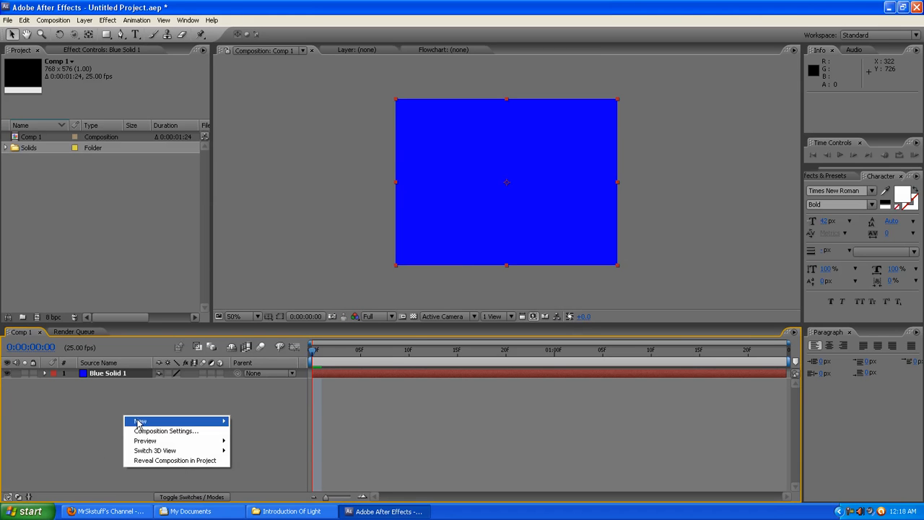
{"action": "mouse_move", "coordinate": [215, 422]}
{"action": "left_click", "coordinate": [266, 438]}
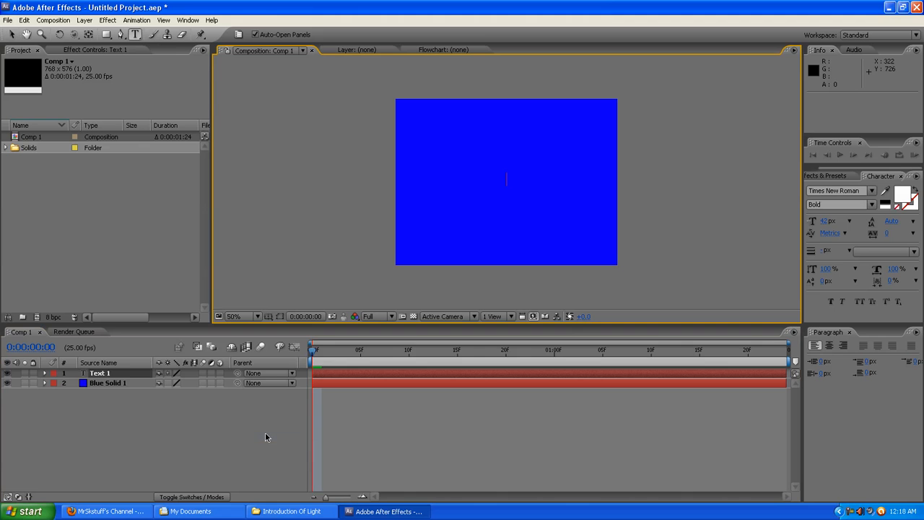
{"action": "type", "text": "PIXELLOID "}
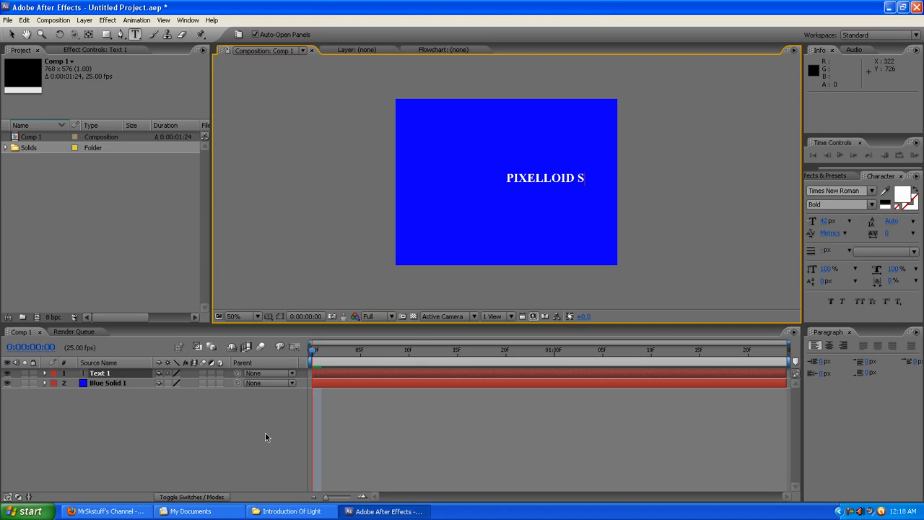
{"action": "type", "text": "STUDIO"}
Move the text layer to the middle of the frame, at position about 172, 296, leaving the blue solid in place
{"action": "left_click", "coordinate": [12, 34]}
{"action": "left_click_drag", "start_coordinate": [532, 185], "coordinate": [504, 187]}
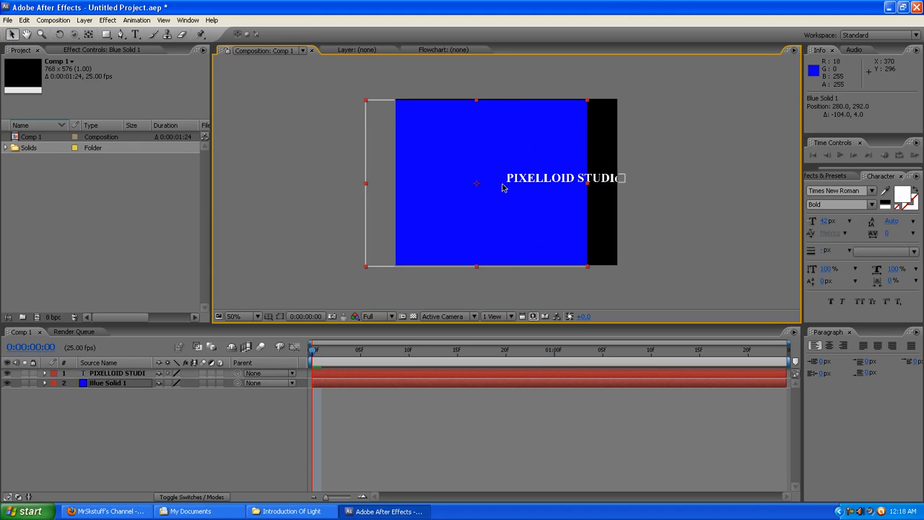
{"action": "key", "text": "ctrl+z"}
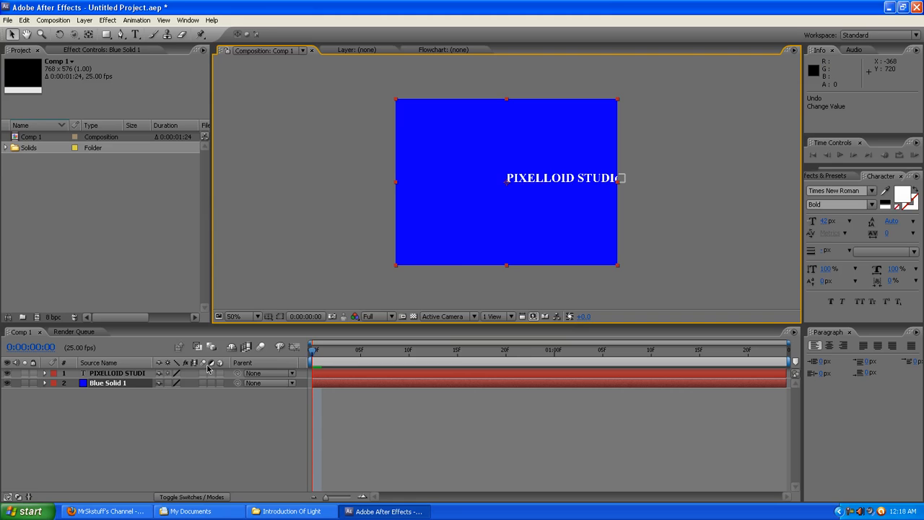
{"action": "left_click", "coordinate": [138, 374]}
{"action": "left_click_drag", "start_coordinate": [553, 185], "coordinate": [489, 186]}
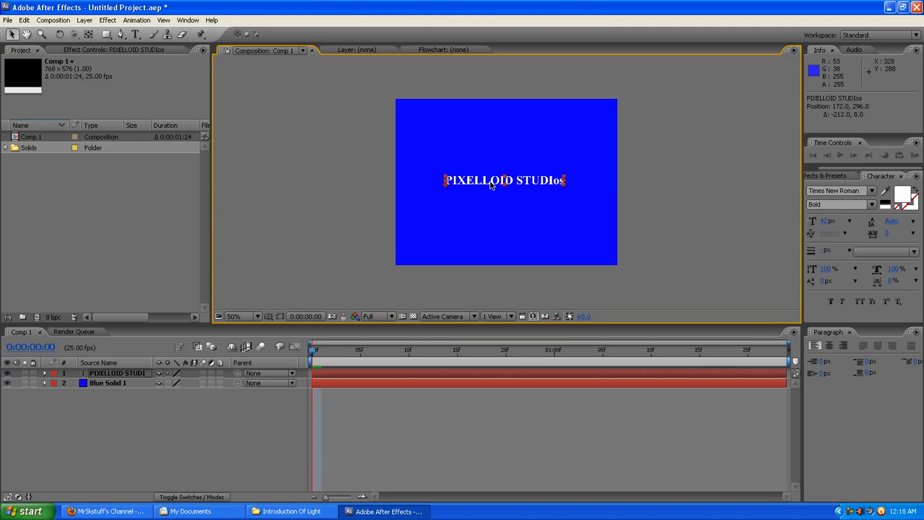
Scale the title text up in 10% increments to about 180%
{"action": "key", "text": "alt+shift+KP_Subtract"}
{"action": "key", "text": "alt+shift+KP_Add"}
{"action": "key", "text": "alt+shift+KP_Add"}
{"action": "key", "text": "alt+shift+KP_Add"}
{"action": "key", "text": "alt+shift+KP_Add"}
{"action": "key", "text": "alt+shift+KP_Add"}
{"action": "key", "text": "alt+shift+KP_Add"}
{"action": "key", "text": "alt+shift+KP_Add"}
{"action": "key", "text": "alt+shift+KP_Add"}
{"action": "key", "text": "alt+shift+KP_Add"}
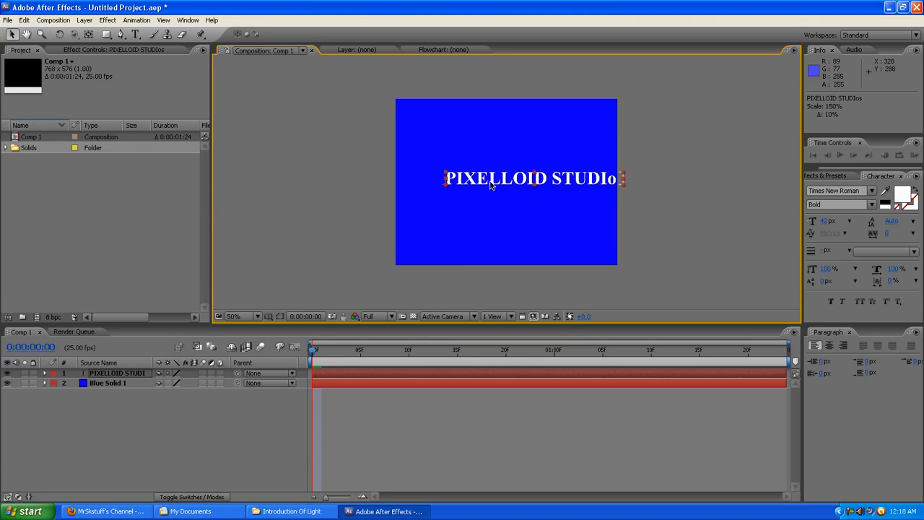
Move the title text to position about 24, 300 and set its scale to 170% so it fits the frame
{"action": "left_click_drag", "start_coordinate": [536, 182], "coordinate": [494, 184]}
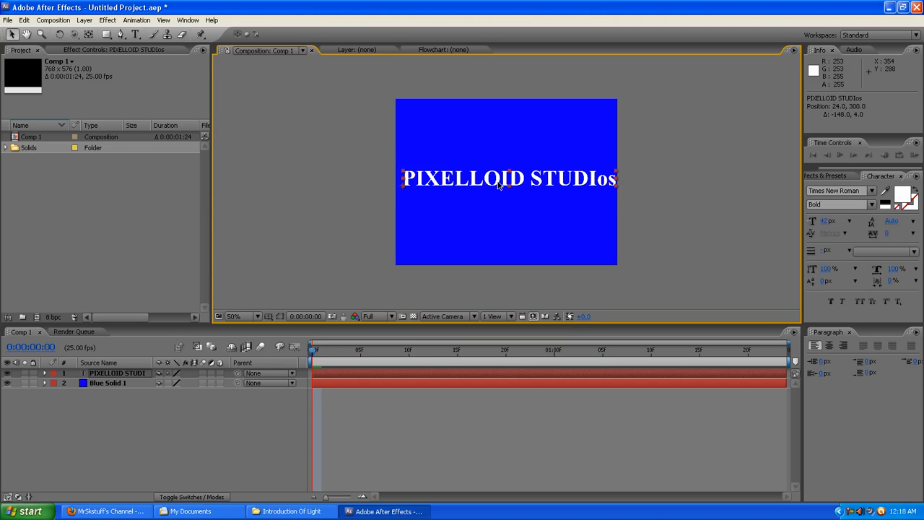
{"action": "key", "text": "alt+shift+KP_Subtract"}
{"action": "key", "text": "alt+shift+KP_Add"}
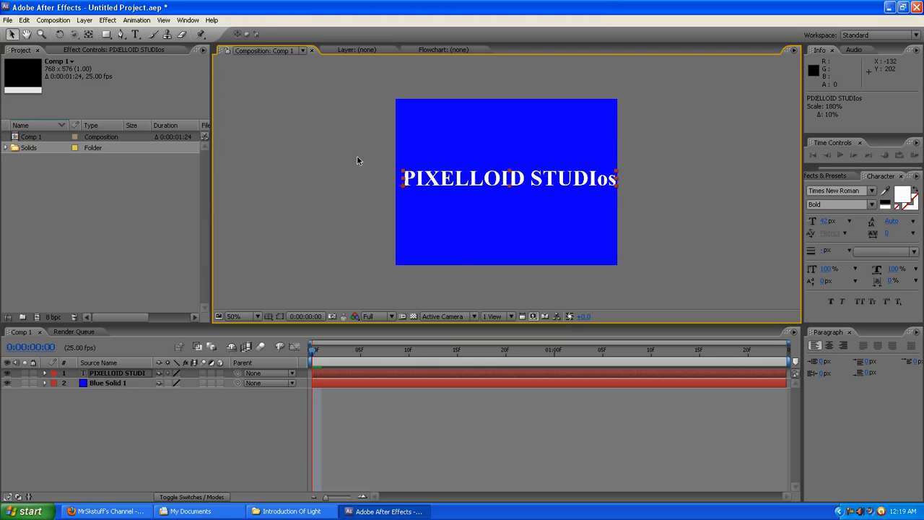
{"action": "key", "text": "alt+shift+KP_Add"}
{"action": "key", "text": "alt+shift+KP_Subtract"}
{"action": "key", "text": "alt+shift+KP_Subtract"}
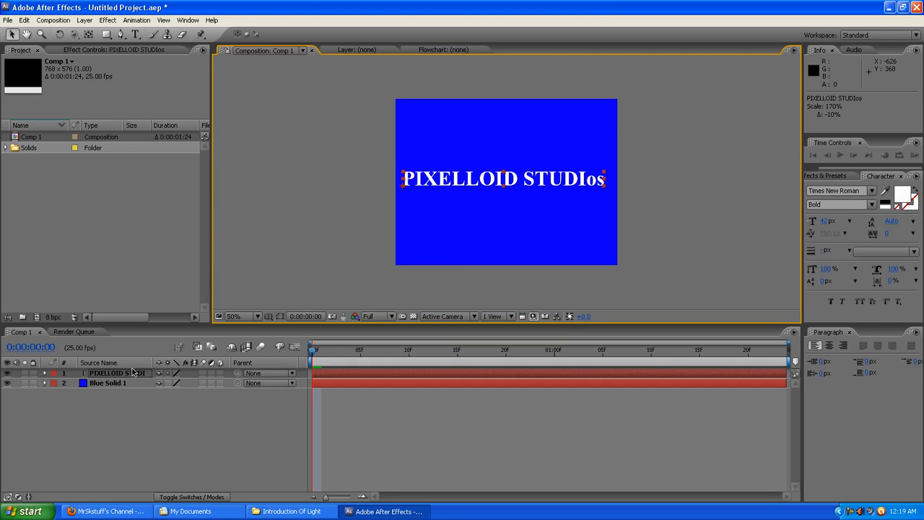
Start applying an animation preset to the title layer and browse to the Text folder within Presets
{"action": "left_click", "coordinate": [133, 373]}
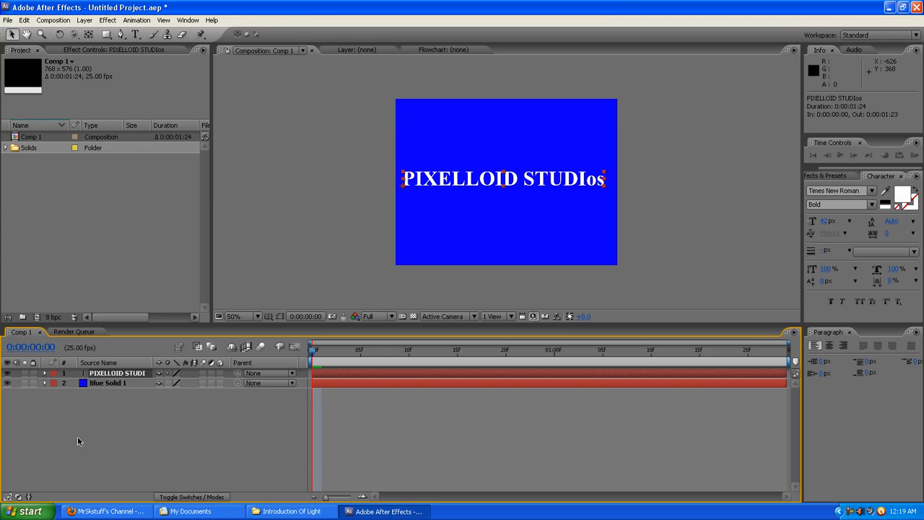
{"action": "left_click", "coordinate": [136, 21]}
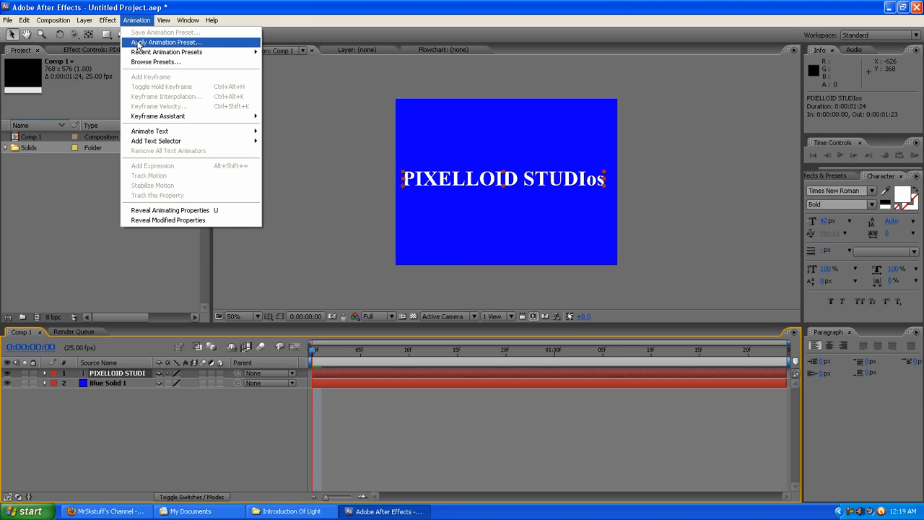
{"action": "left_click", "coordinate": [137, 43]}
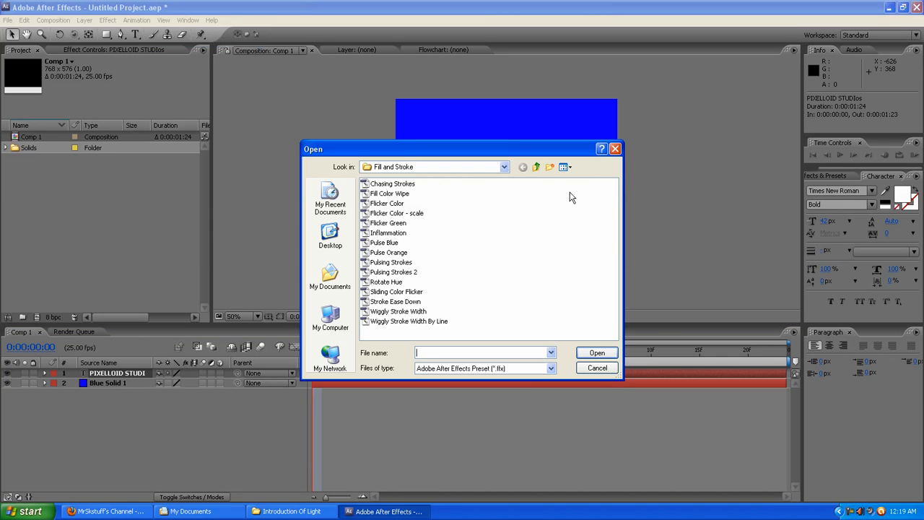
{"action": "left_click", "coordinate": [537, 168]}
{"action": "left_click", "coordinate": [537, 168]}
{"action": "left_click", "coordinate": [537, 168]}
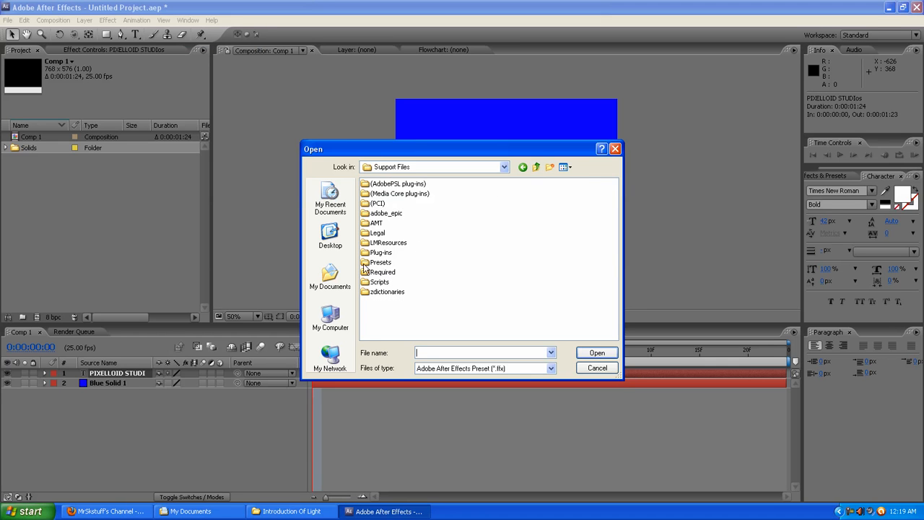
{"action": "double_click", "coordinate": [379, 263]}
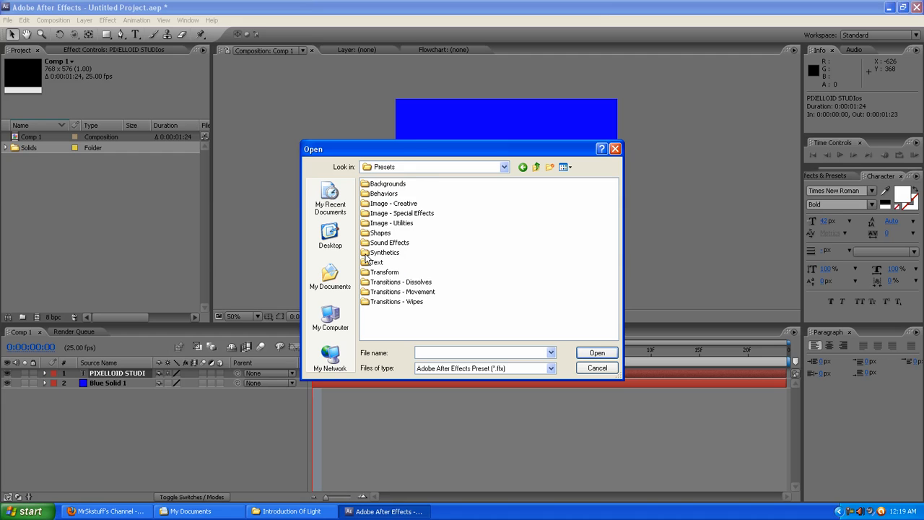
{"action": "left_click", "coordinate": [375, 263]}
{"action": "double_click", "coordinate": [375, 263]}
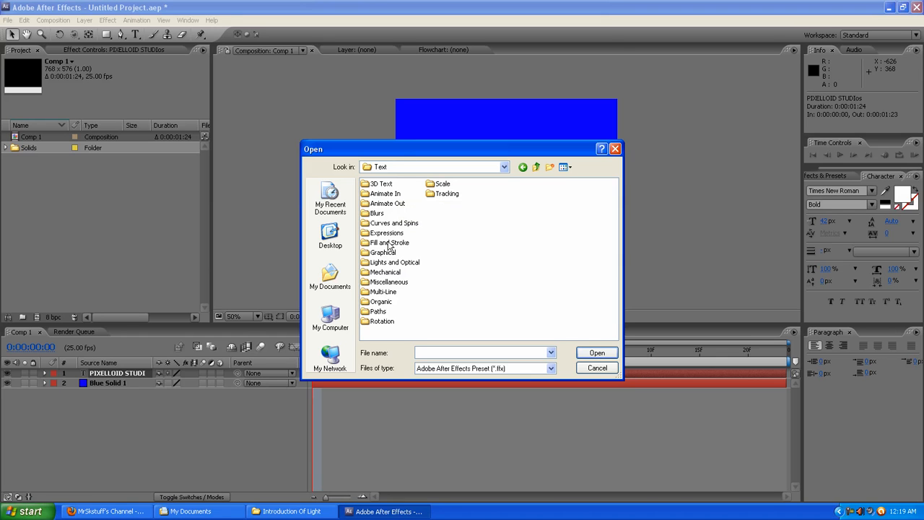
Apply the "3D Lines Zoom In" preset from the 3D Text folder to the title layer
{"action": "double_click", "coordinate": [382, 185]}
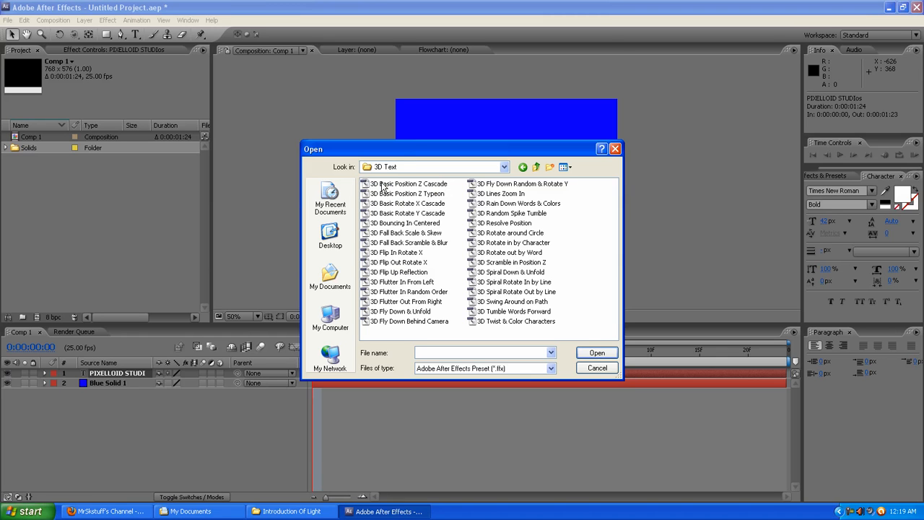
{"action": "left_click", "coordinate": [523, 167]}
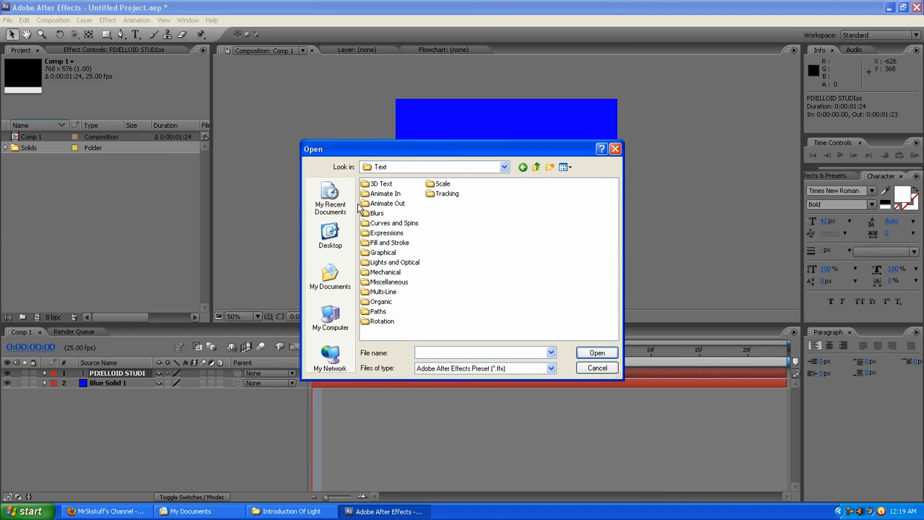
{"action": "double_click", "coordinate": [381, 185]}
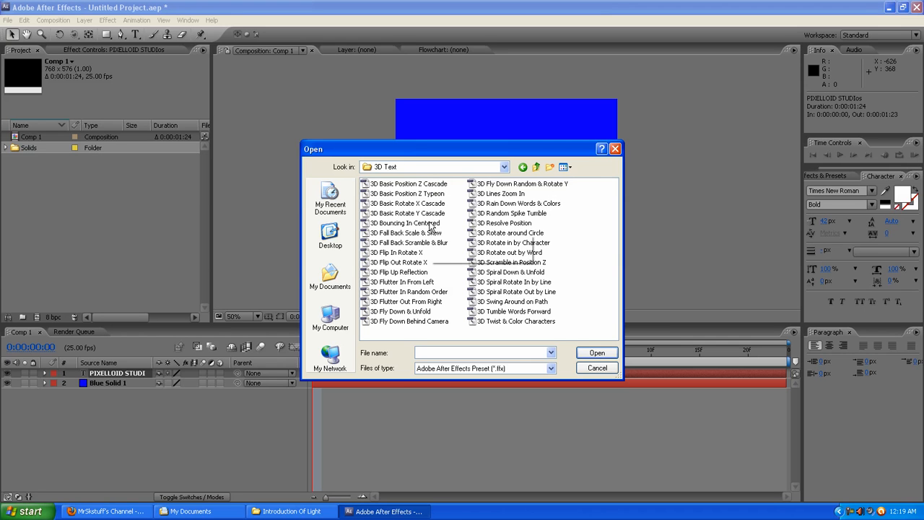
{"action": "left_click", "coordinate": [488, 195]}
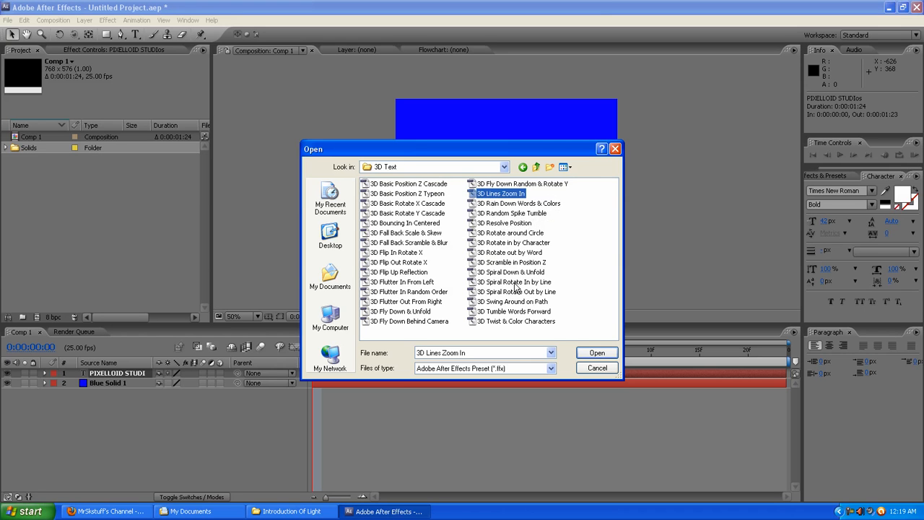
{"action": "left_click", "coordinate": [598, 353]}
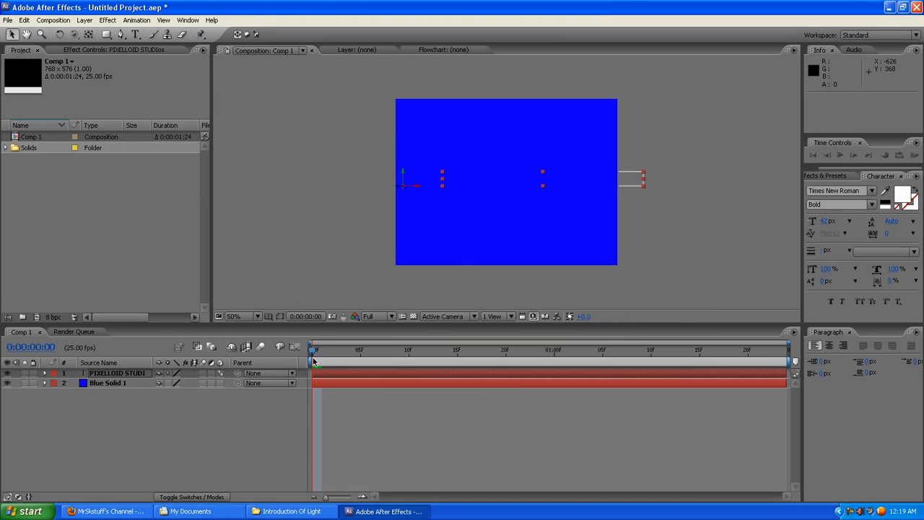
Set the current time to frame 5 and preview the title animation
{"action": "left_click_drag", "start_coordinate": [313, 352], "coordinate": [360, 357]}
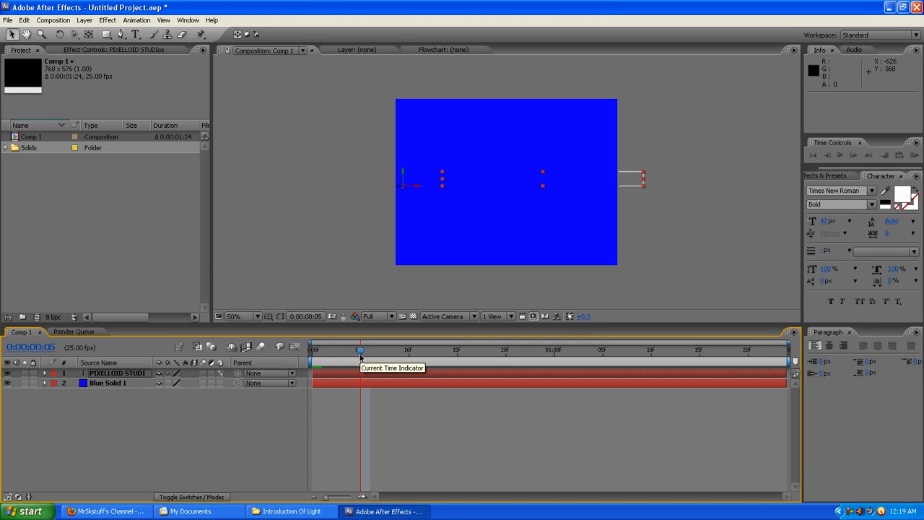
{"action": "key", "text": "space"}
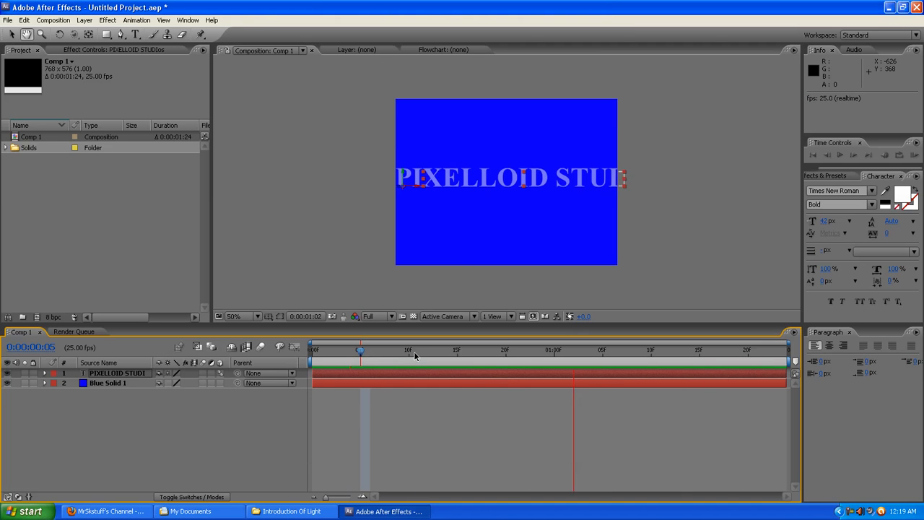
{"action": "key", "text": "space"}
Expand the title layer's Text properties to examine the settings of Animator 1 and Animator 2
{"action": "left_click", "coordinate": [45, 374]}
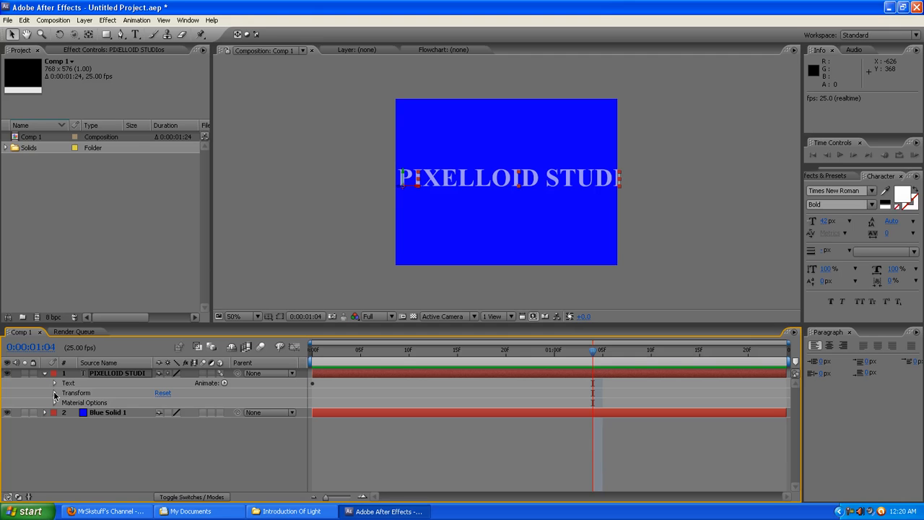
{"action": "left_click", "coordinate": [54, 393]}
{"action": "left_click", "coordinate": [54, 393]}
{"action": "left_click", "coordinate": [54, 383]}
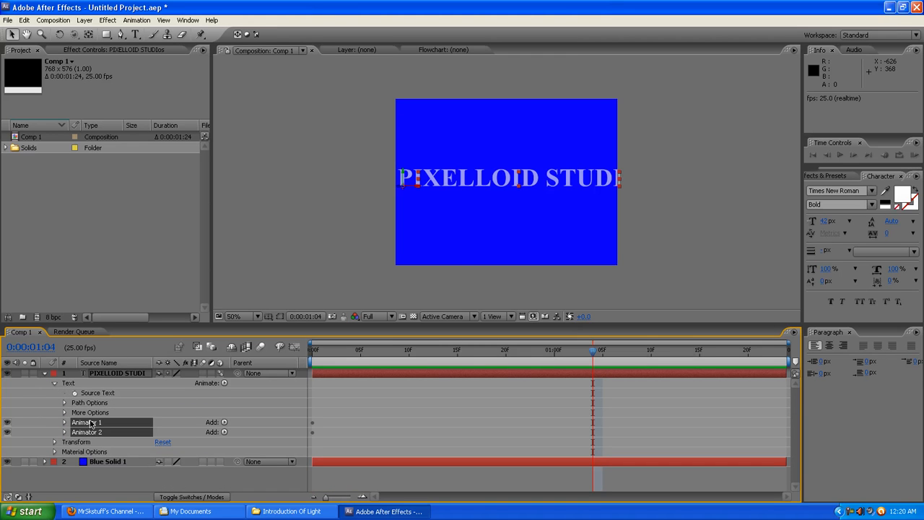
{"action": "left_click", "coordinate": [137, 20]}
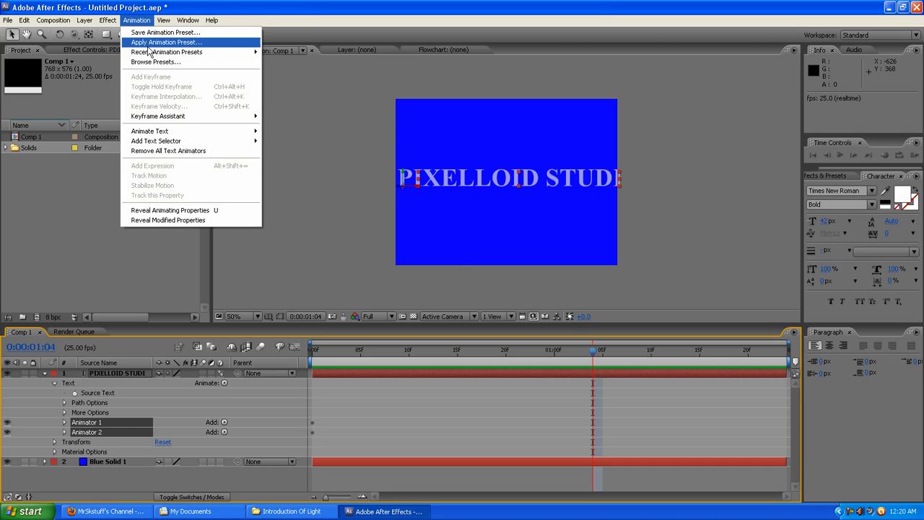
{"action": "left_click", "coordinate": [336, 6]}
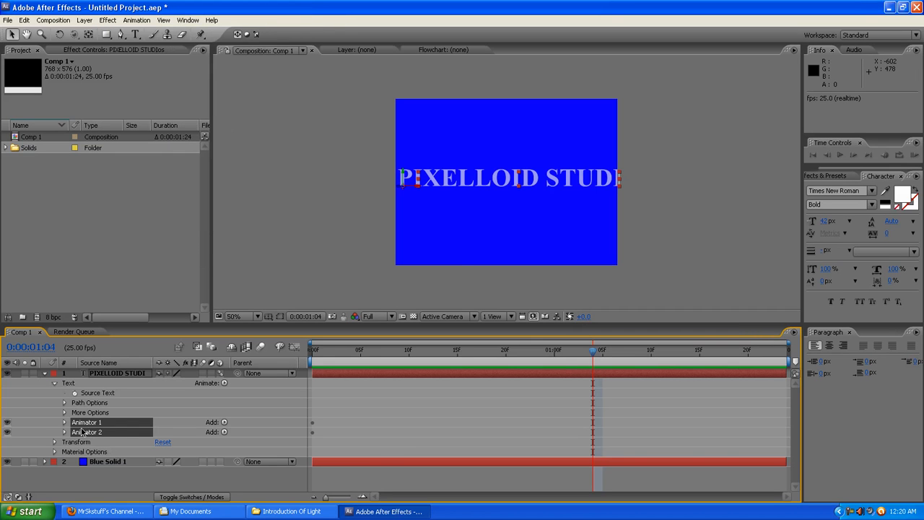
{"action": "left_click", "coordinate": [65, 424]}
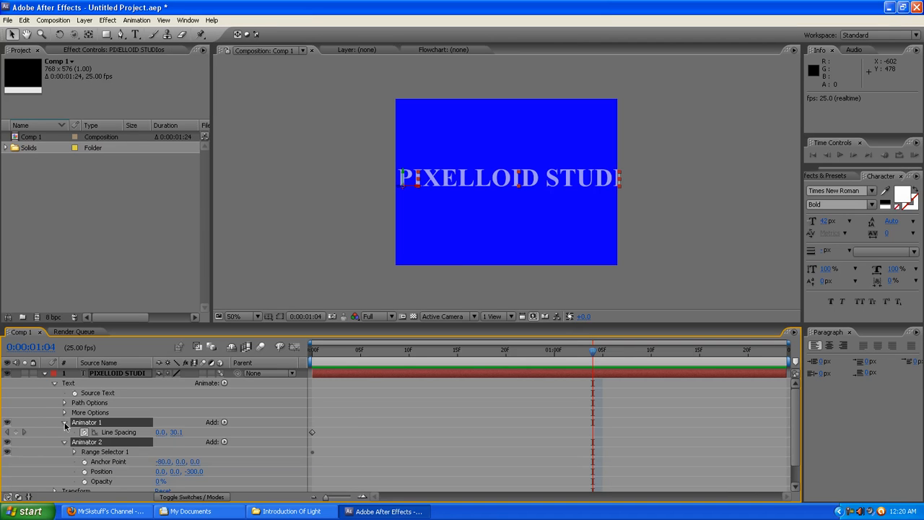
Return the current time to frame 0 and delete Animator 1 and Animator 2 from the title layer
{"action": "left_click_drag", "start_coordinate": [322, 352], "coordinate": [316, 387]}
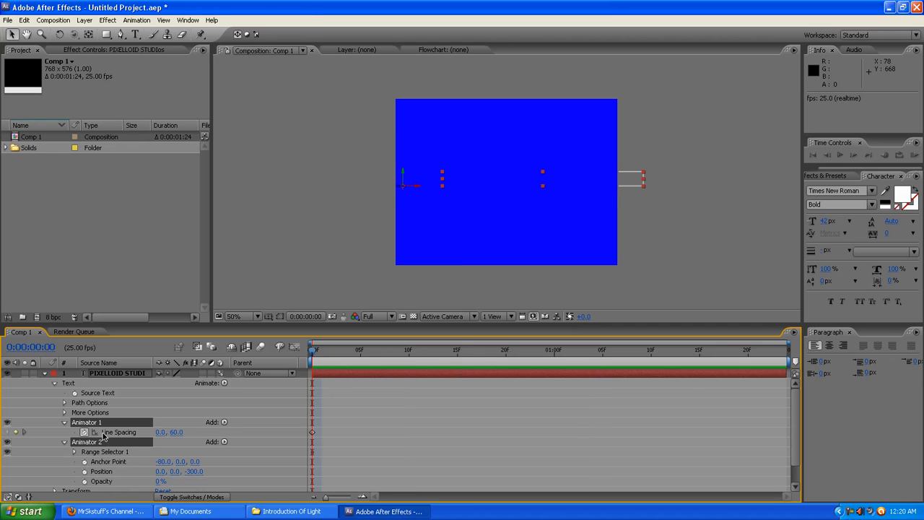
{"action": "left_click", "coordinate": [64, 424]}
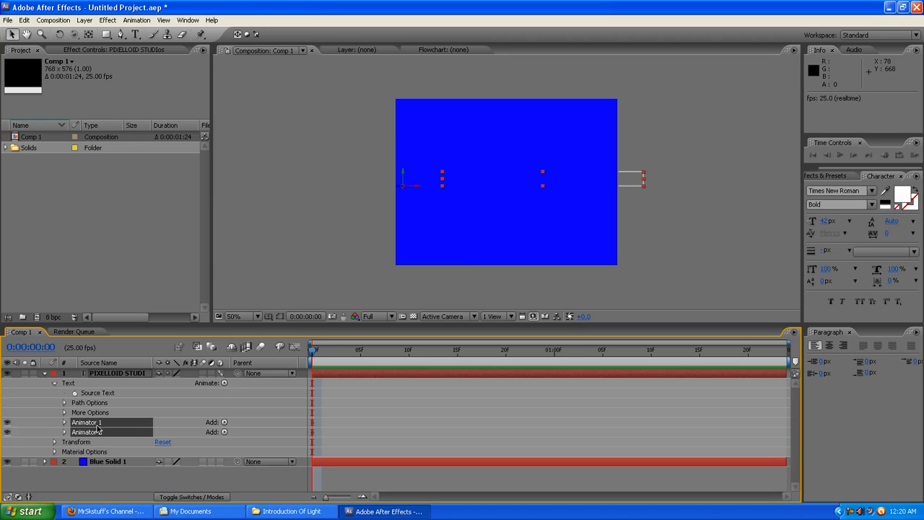
{"action": "key", "text": "Delete"}
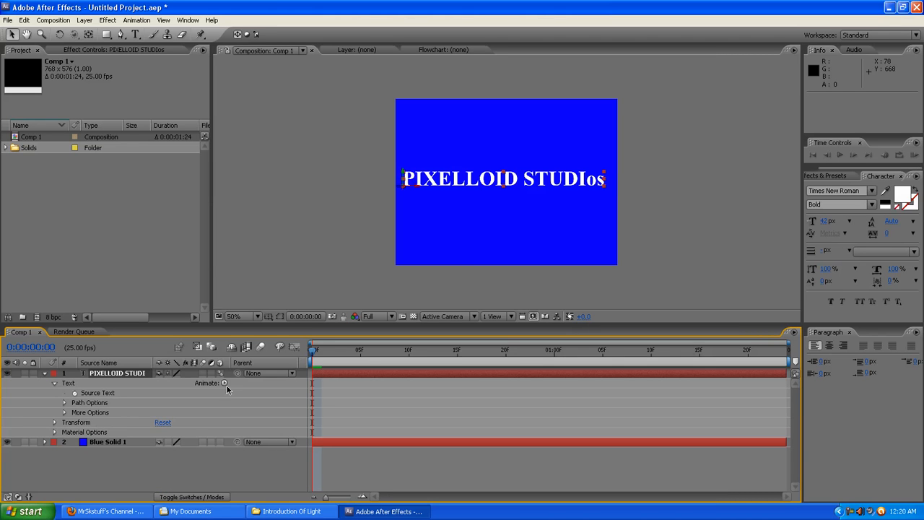
Apply the "Large Scale" animation preset from the Scale folder to the title layer
{"action": "left_click", "coordinate": [137, 20]}
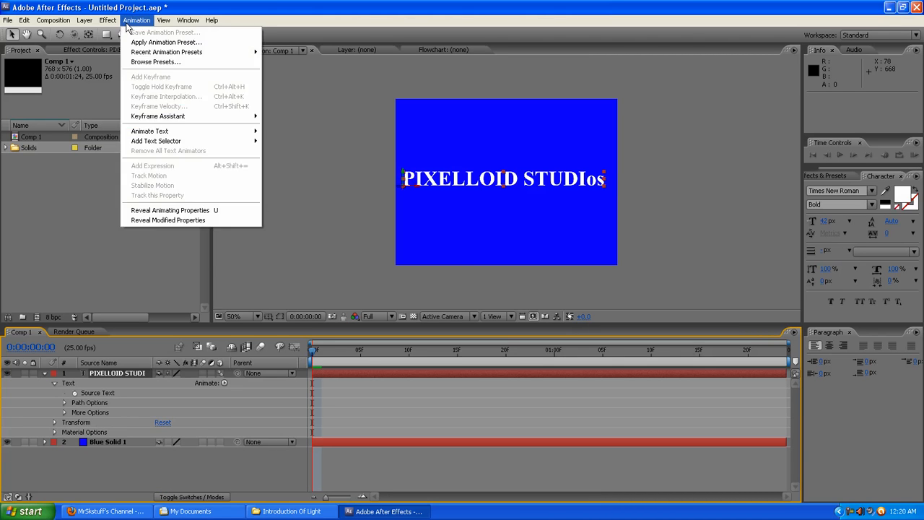
{"action": "left_click", "coordinate": [162, 41]}
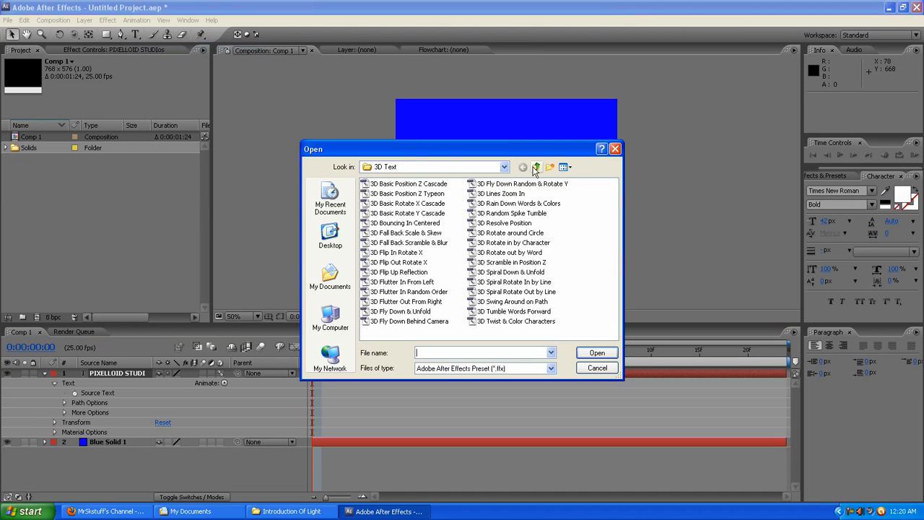
{"action": "left_click", "coordinate": [536, 167]}
{"action": "double_click", "coordinate": [438, 185]}
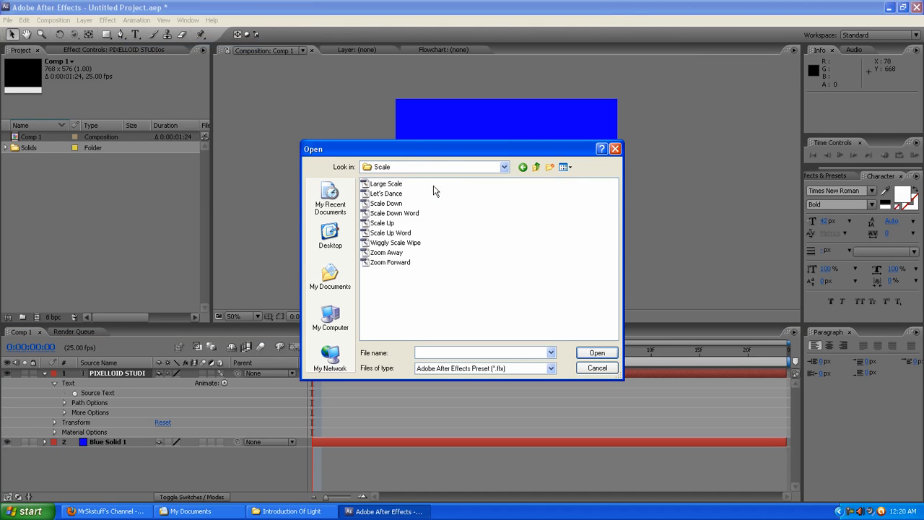
{"action": "left_click", "coordinate": [378, 185]}
{"action": "left_click", "coordinate": [598, 352]}
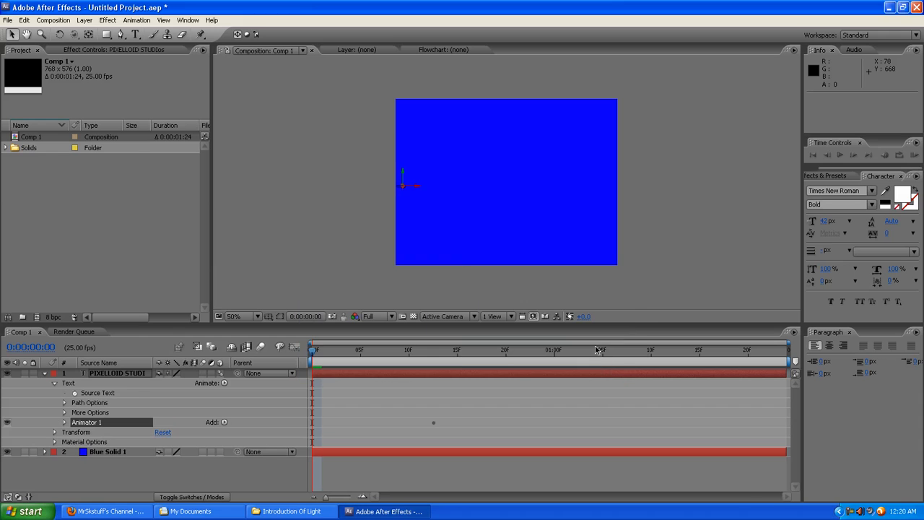
Preview the Large Scale title animation and return the current time to frame 0
{"action": "key", "text": "space"}
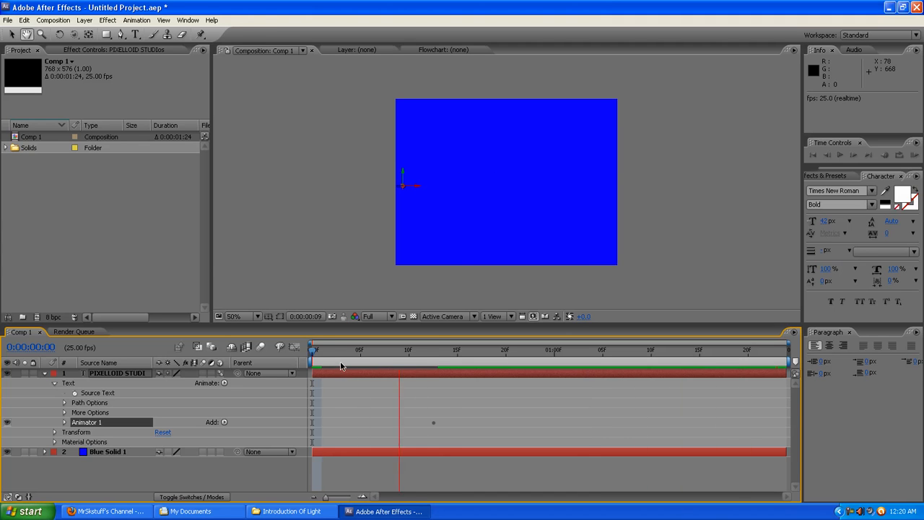
{"action": "key", "text": "space"}
{"action": "left_click", "coordinate": [333, 357]}
{"action": "key", "text": "Home"}
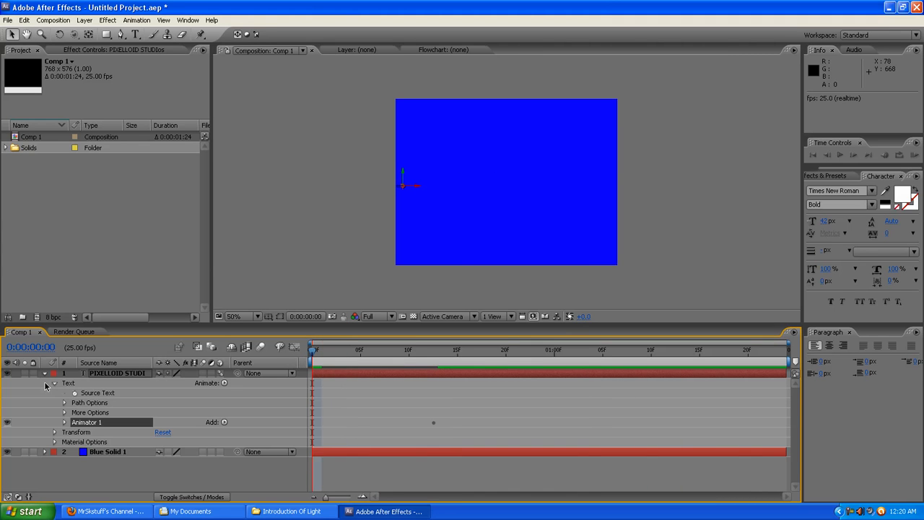
Delete Animator 1 from the title layer and collapse the layer's properties
{"action": "left_click", "coordinate": [44, 373]}
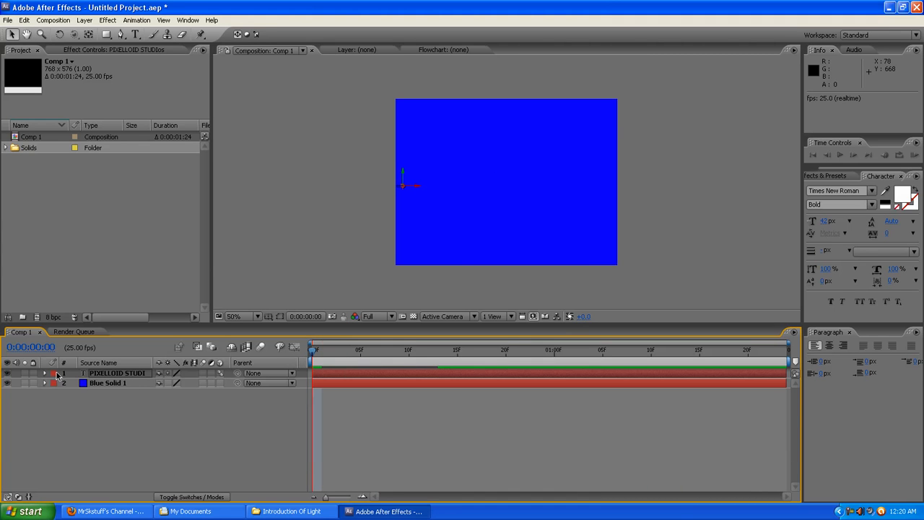
{"action": "left_click", "coordinate": [44, 374]}
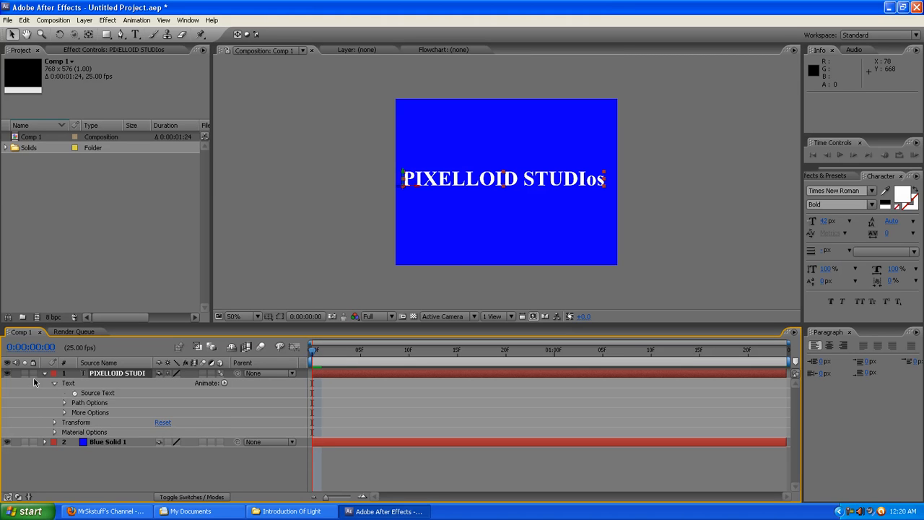
{"action": "left_click", "coordinate": [44, 373]}
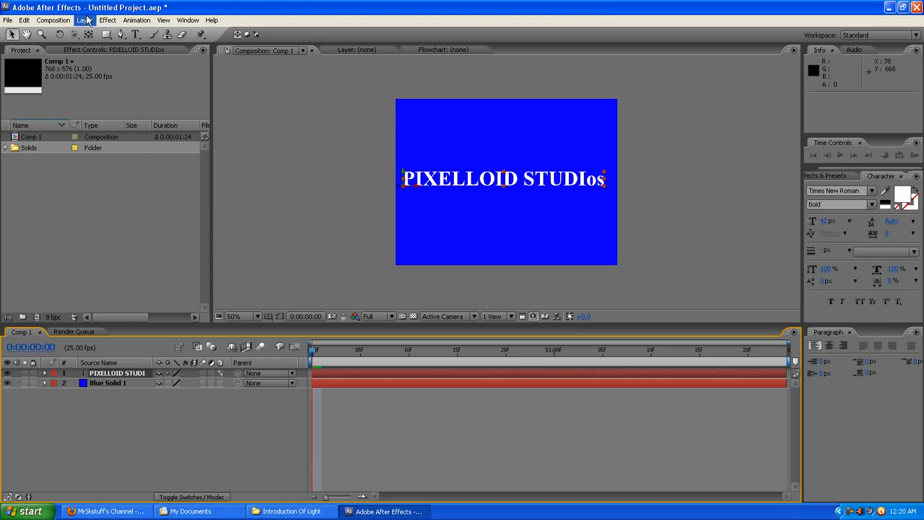
Apply the "Insert Text" animation preset from the Mechanical folder within Presets > Text to the title layer
{"action": "left_click", "coordinate": [148, 22]}
{"action": "left_click", "coordinate": [153, 43]}
{"action": "left_click", "coordinate": [535, 167]}
{"action": "left_click", "coordinate": [535, 167]}
{"action": "left_click", "coordinate": [535, 167]}
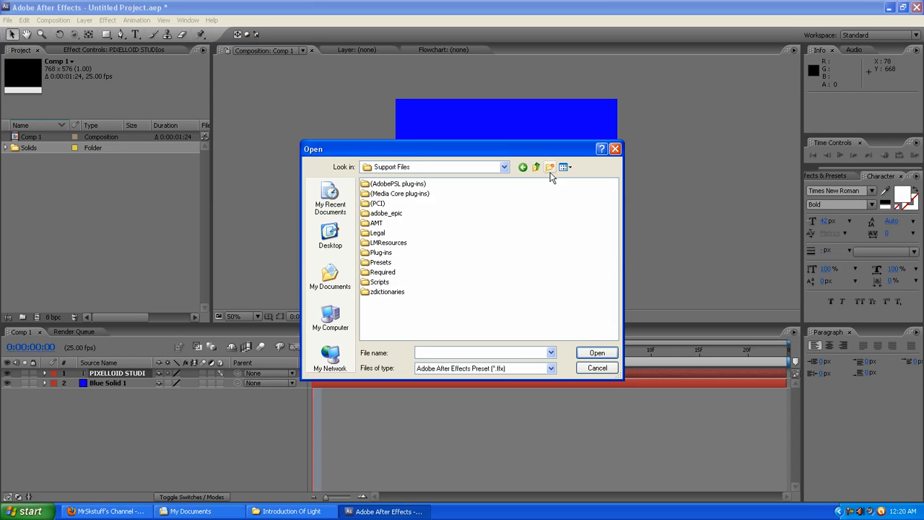
{"action": "double_click", "coordinate": [380, 264]}
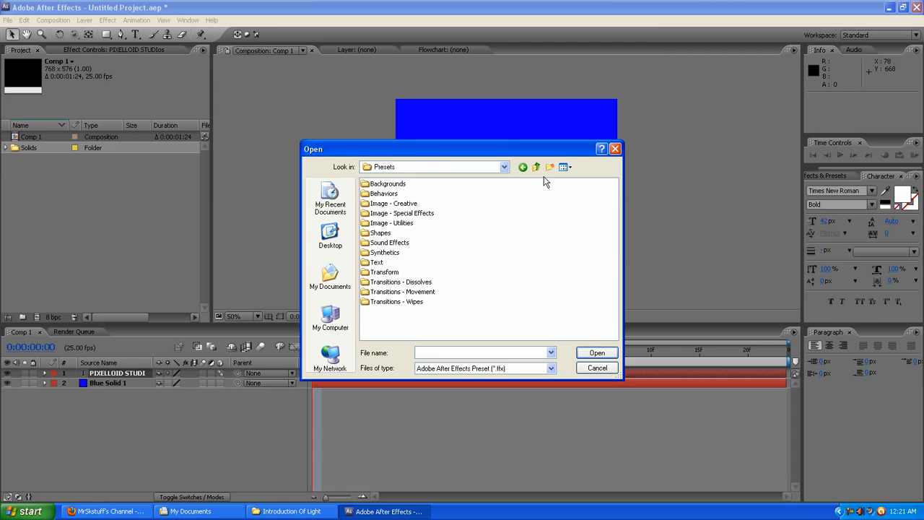
{"action": "double_click", "coordinate": [377, 263]}
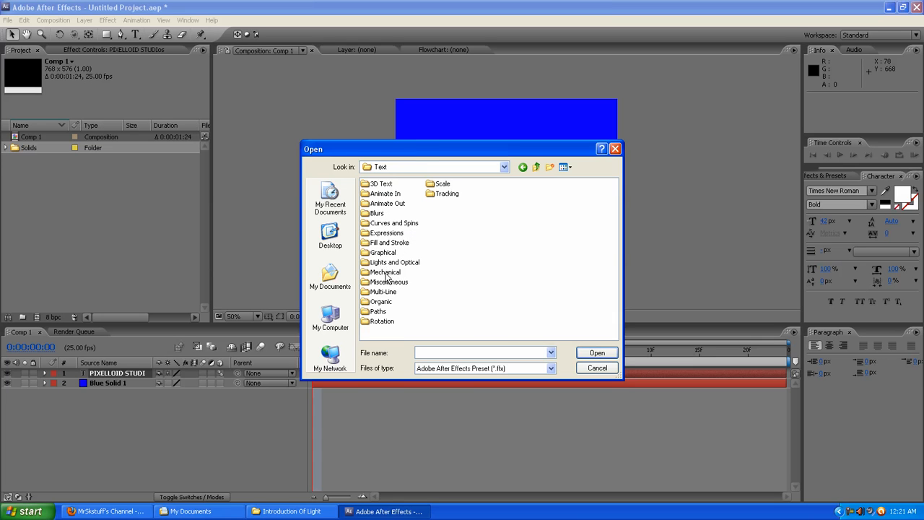
{"action": "double_click", "coordinate": [386, 274]}
{"action": "left_click", "coordinate": [383, 186]}
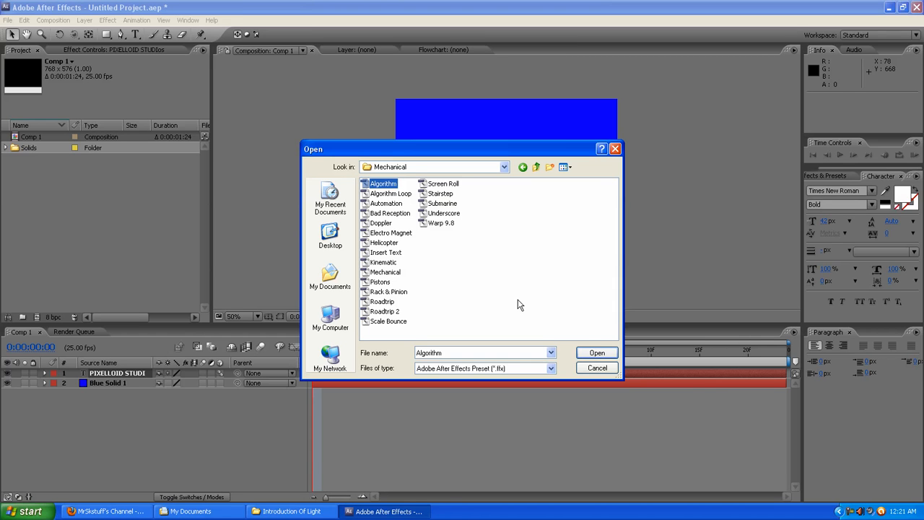
{"action": "left_click", "coordinate": [390, 252]}
{"action": "left_click", "coordinate": [598, 353]}
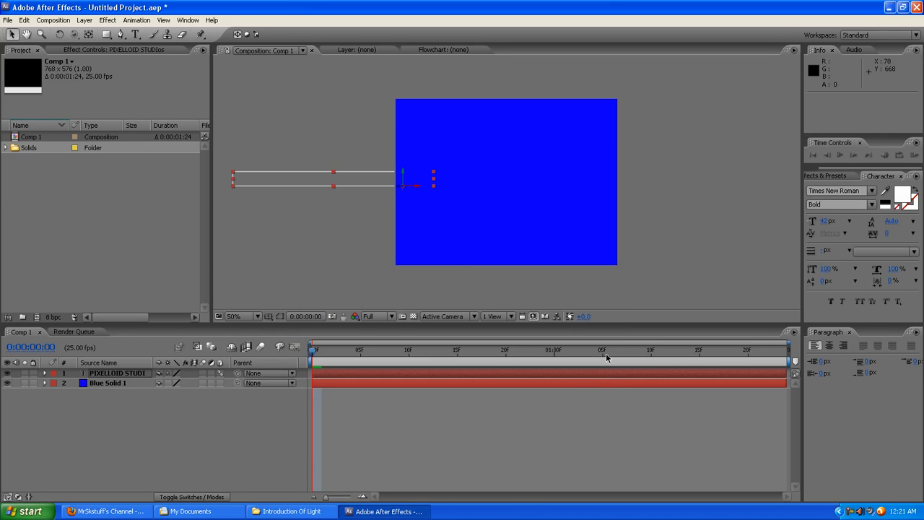
Preview the Insert Text title animation and return the current time to frame 0
{"action": "left_click", "coordinate": [331, 361]}
{"action": "key", "text": "space"}
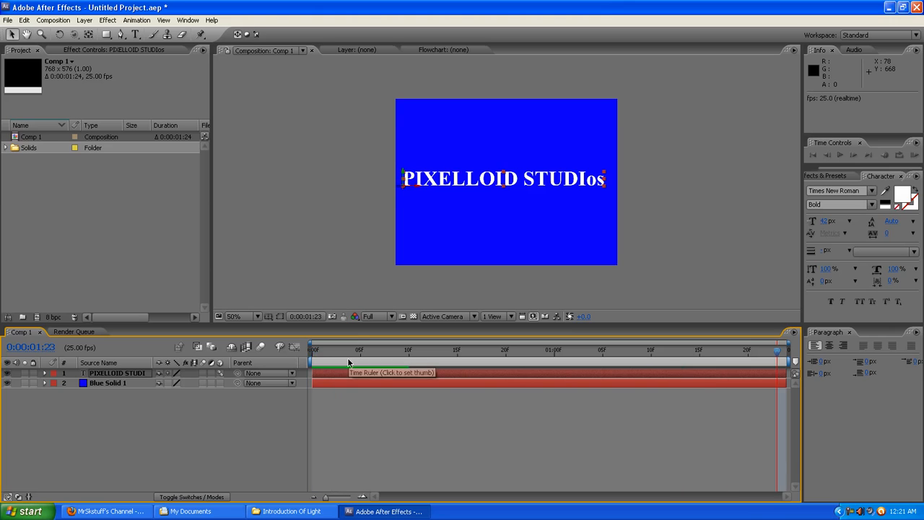
{"action": "left_click", "coordinate": [312, 349]}
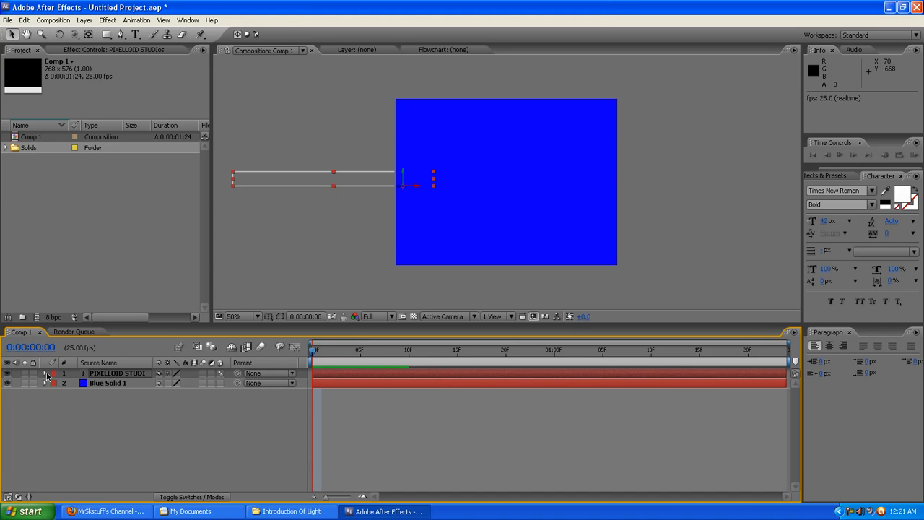
Delete the Slide Text and Type On animators from the title layer's Text properties and collapse the layer
{"action": "left_click", "coordinate": [45, 373]}
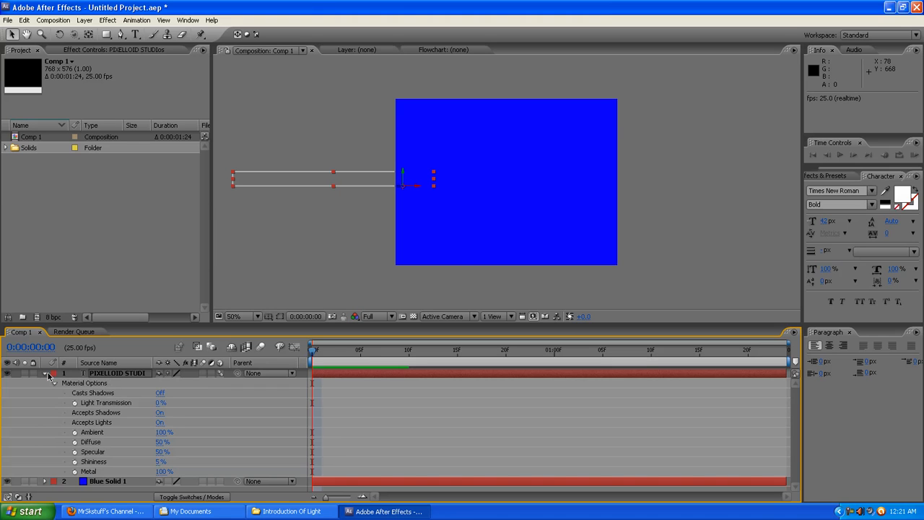
{"action": "left_click", "coordinate": [45, 374]}
{"action": "key", "text": "F2"}
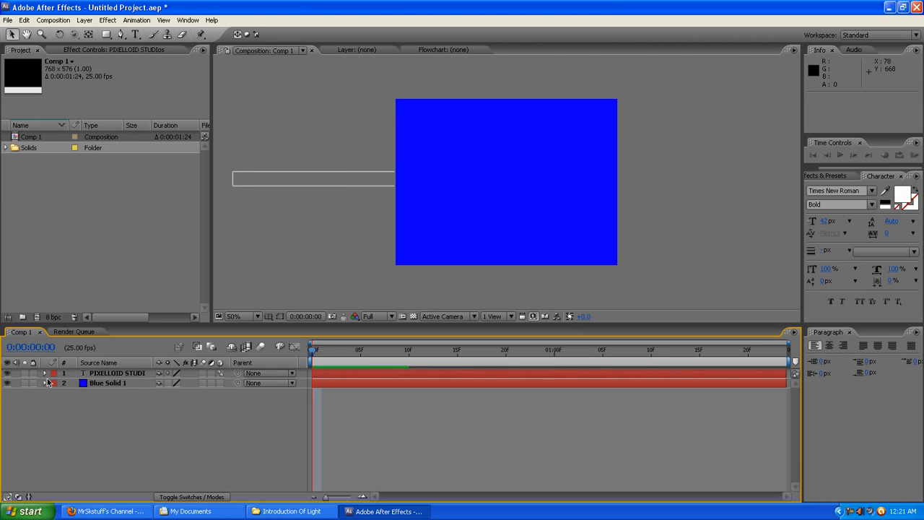
{"action": "left_click", "coordinate": [46, 374]}
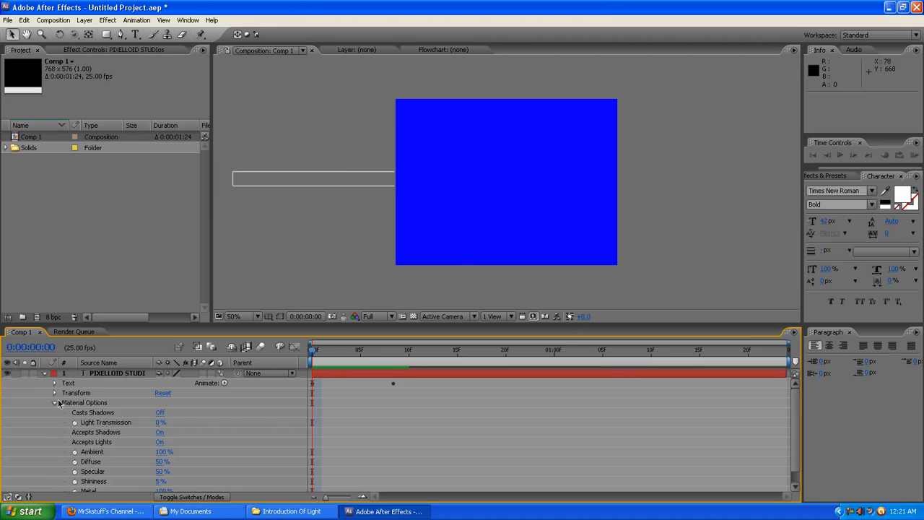
{"action": "left_click", "coordinate": [55, 403]}
{"action": "left_click", "coordinate": [56, 383]}
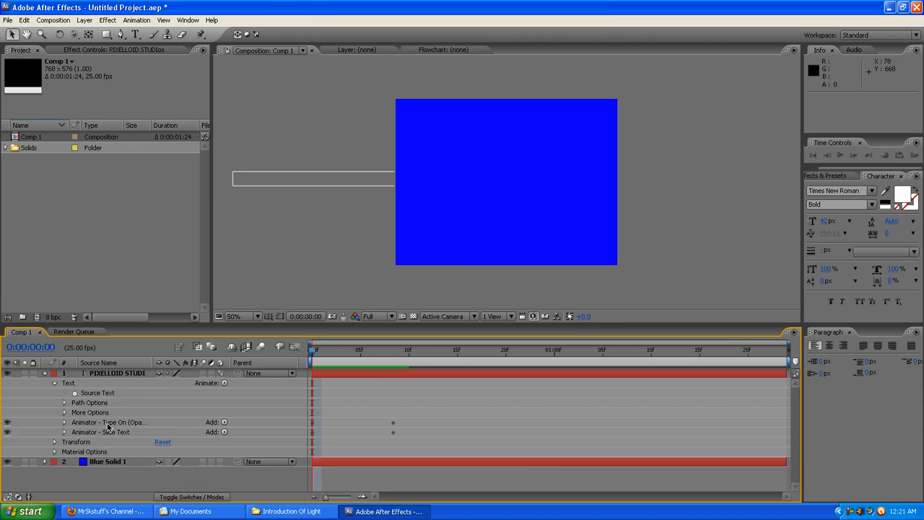
{"action": "left_click", "coordinate": [106, 432]}
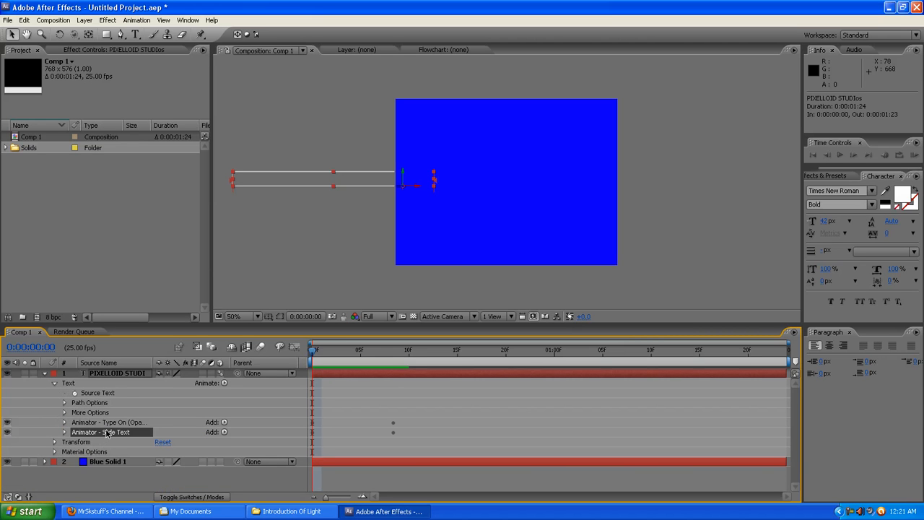
{"action": "key", "text": "Delete"}
{"action": "left_click", "coordinate": [107, 423]}
{"action": "key", "text": "Delete"}
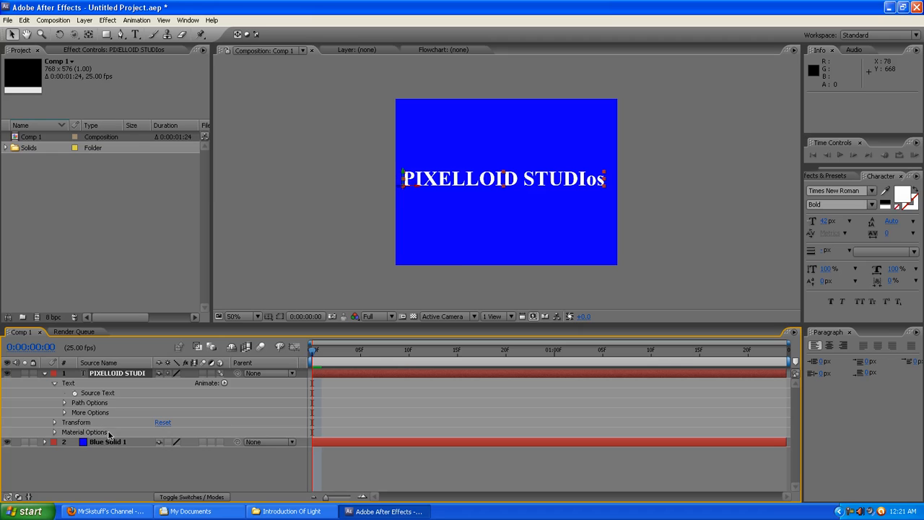
{"action": "left_click", "coordinate": [45, 374]}
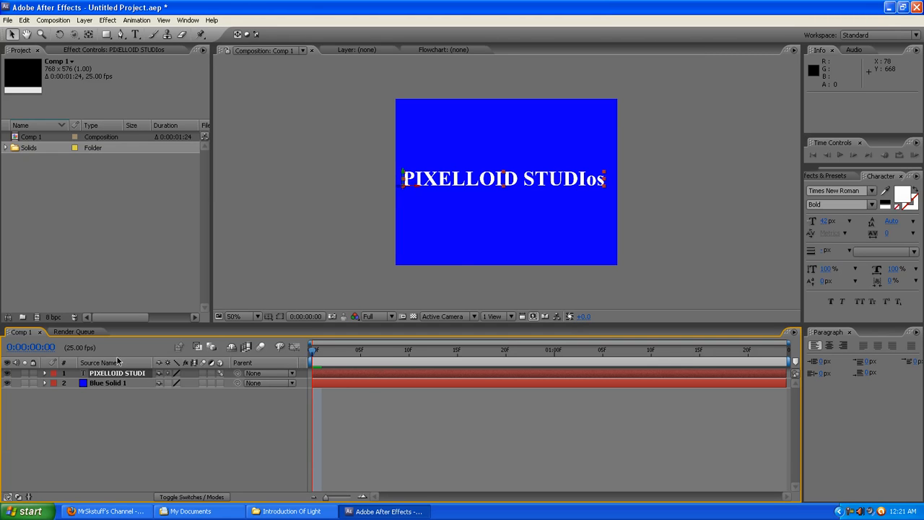
Browse the animation presets in Adobe Bridge and open the 3D Text folder within Text
{"action": "left_click", "coordinate": [137, 20]}
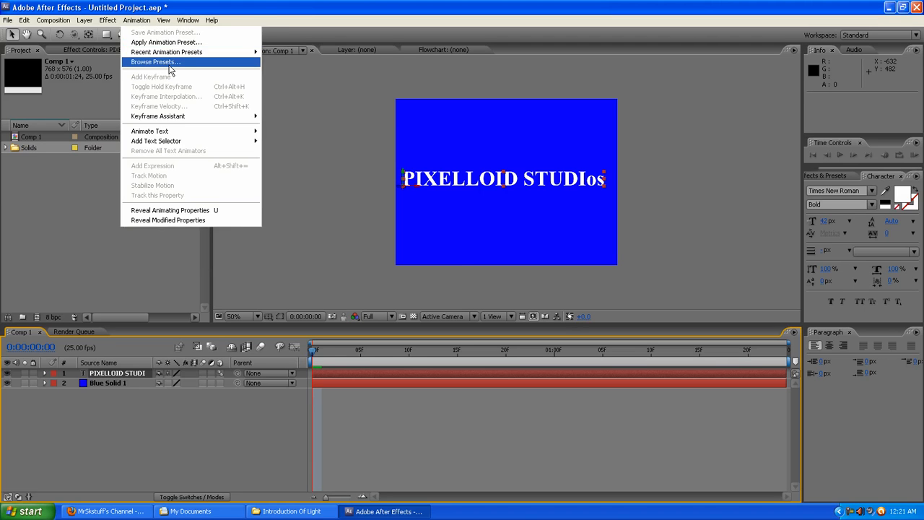
{"action": "left_click", "coordinate": [169, 66]}
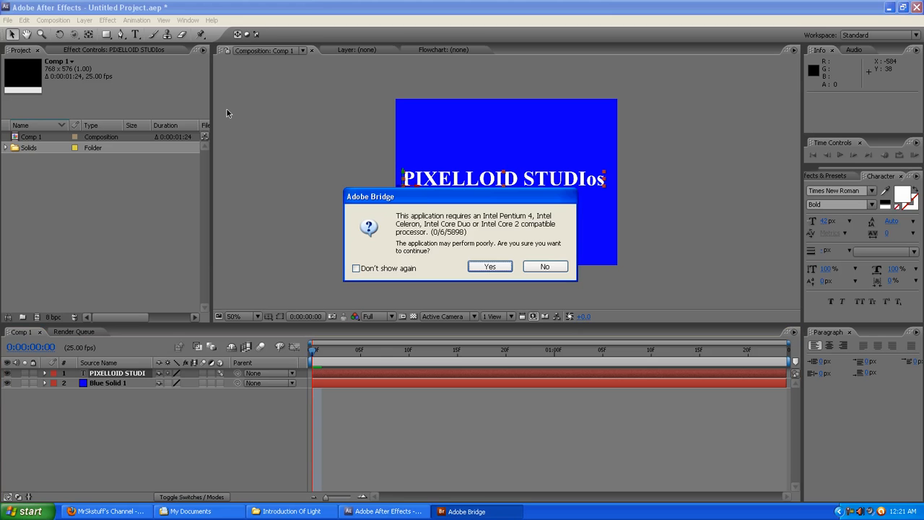
{"action": "left_click", "coordinate": [489, 267]}
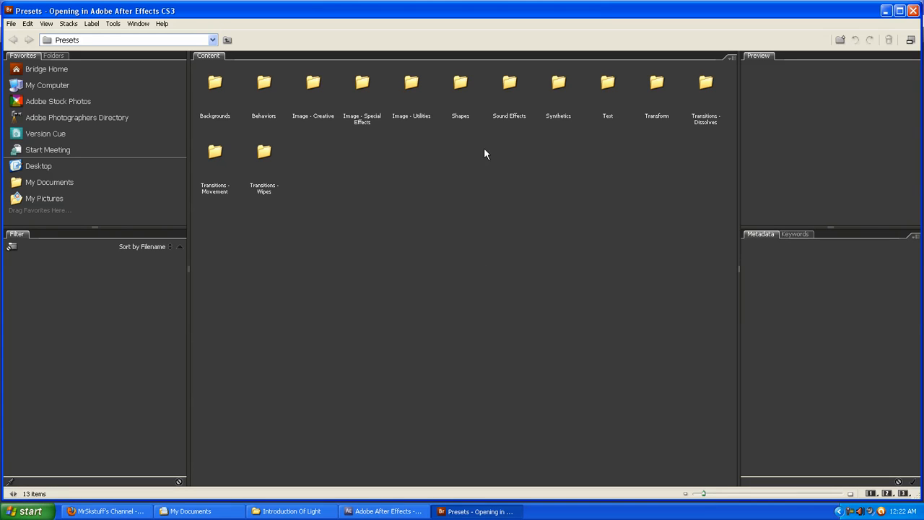
{"action": "double_click", "coordinate": [607, 82]}
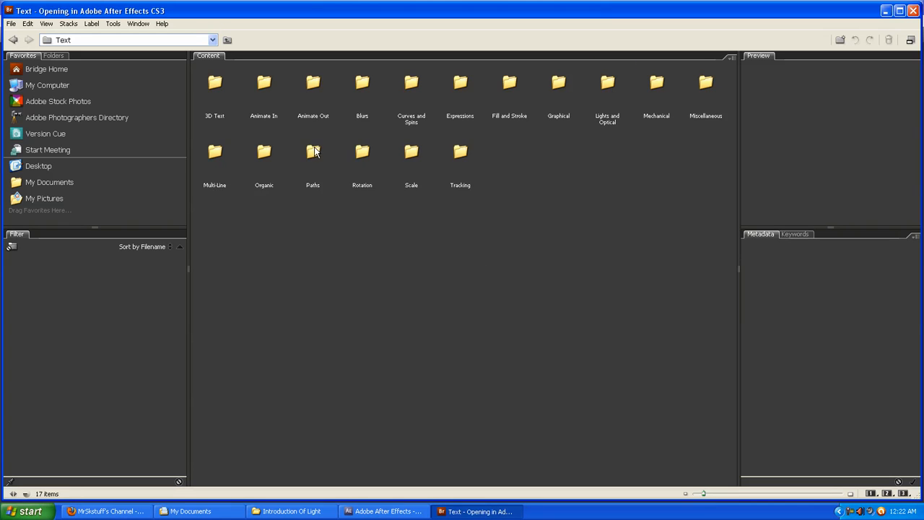
{"action": "double_click", "coordinate": [216, 110]}
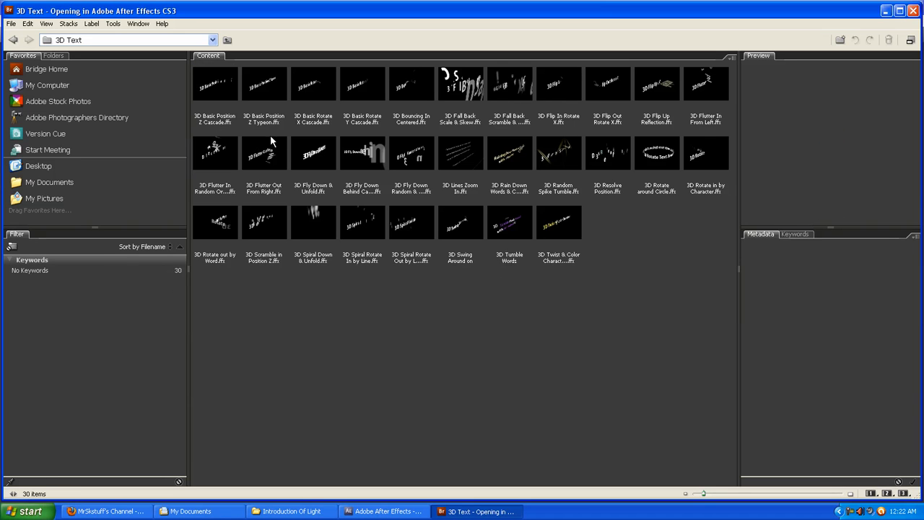
Preview the "3D Fly Down Behind Camera" preset and apply "3D Rotate around Circle" to the title layer
{"action": "left_click", "coordinate": [381, 151]}
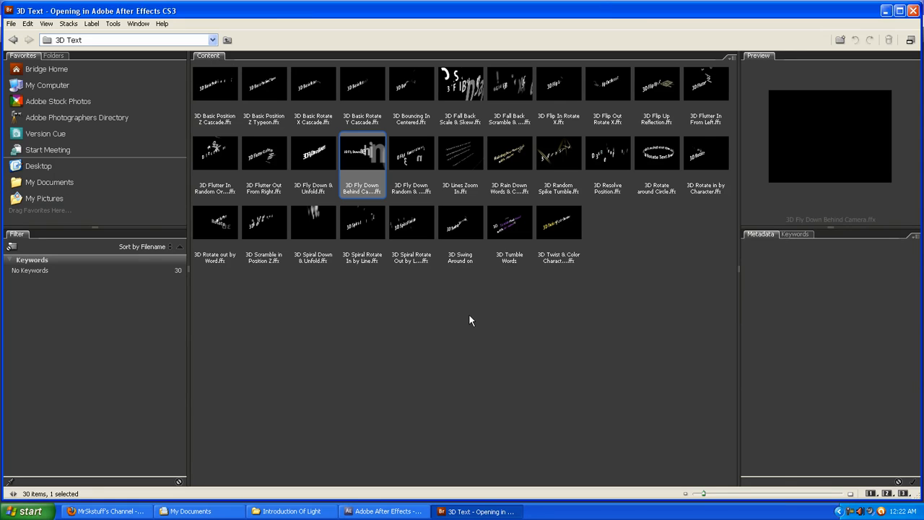
{"action": "mouse_move", "coordinate": [889, 124]}
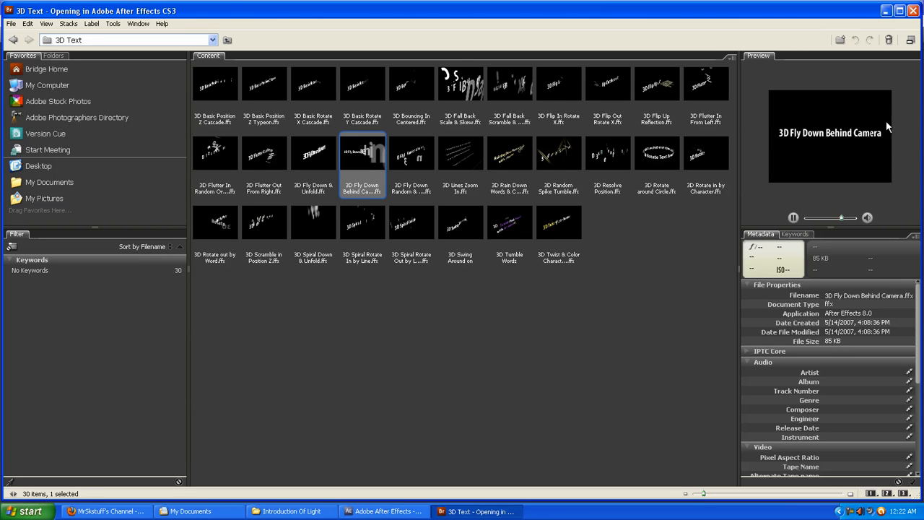
{"action": "left_click", "coordinate": [640, 161]}
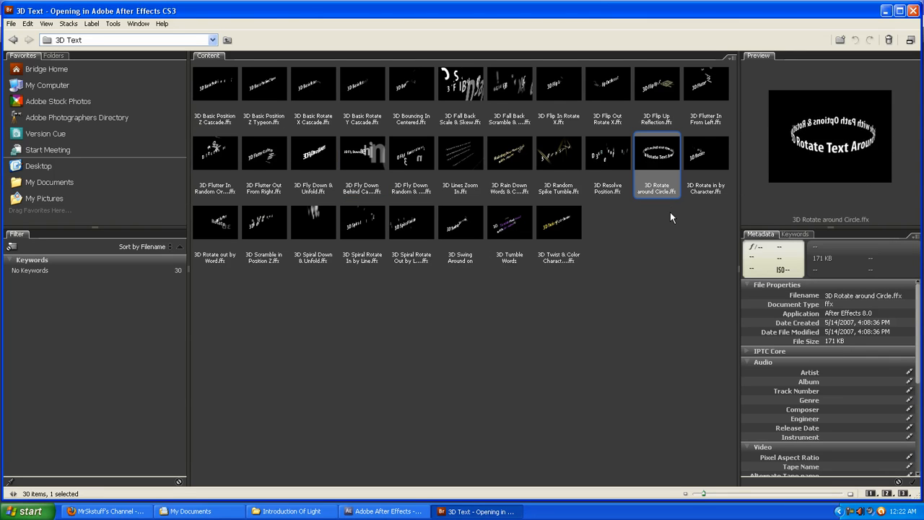
{"action": "double_click", "coordinate": [655, 170]}
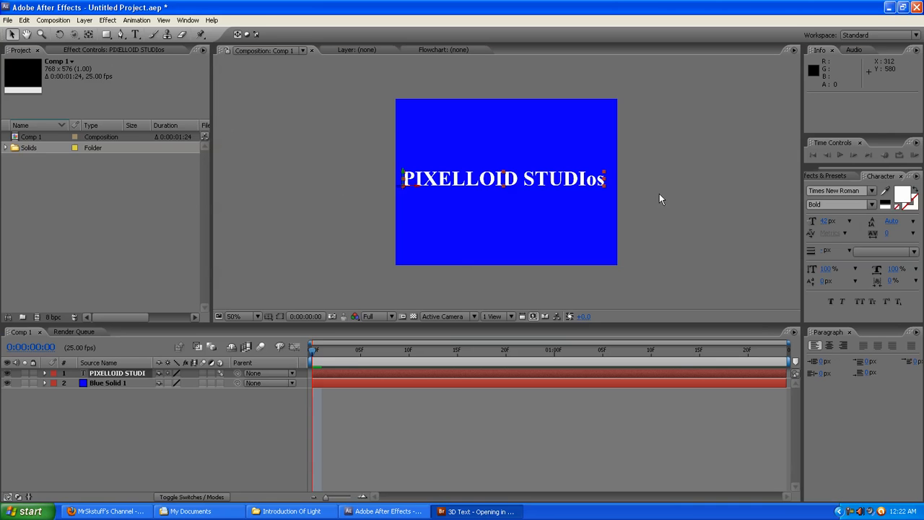
Preview the rotating text animation and move the title layer horizontally to about position 418, 300 in the composition
{"action": "left_click_drag", "start_coordinate": [329, 359], "coordinate": [351, 359]}
{"action": "key", "text": "space"}
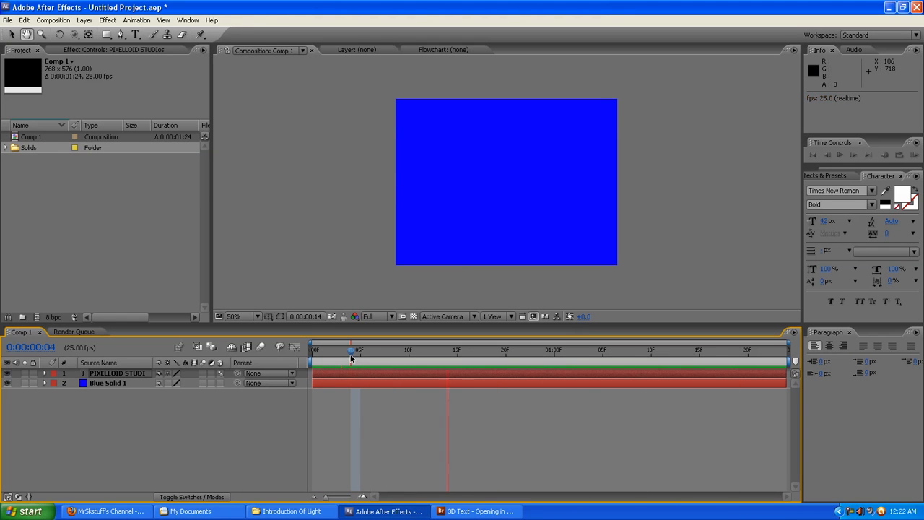
{"action": "left_click", "coordinate": [115, 372]}
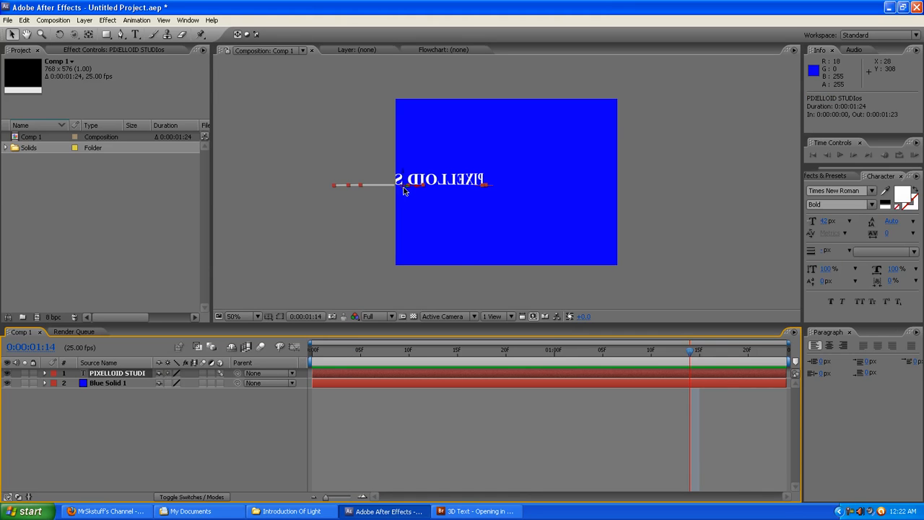
{"action": "left_click_drag", "start_coordinate": [403, 186], "coordinate": [531, 189]}
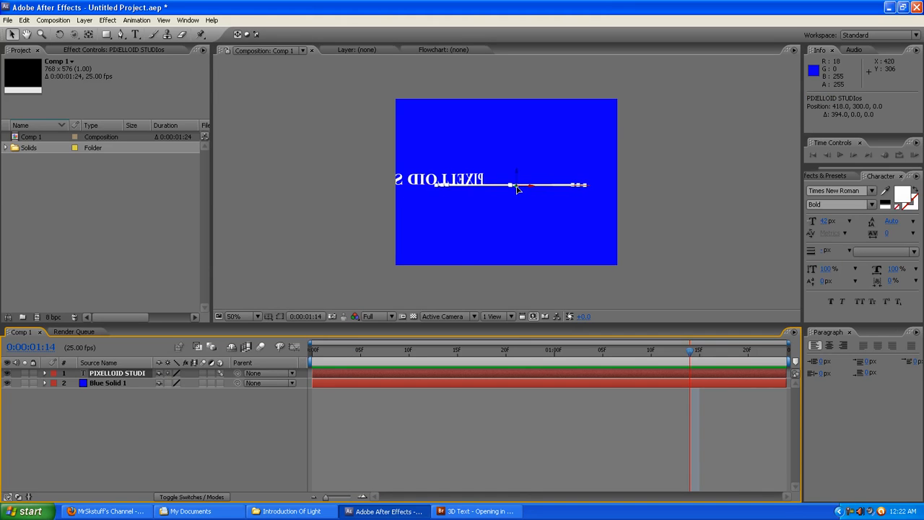
Replay the repositioned title's circular rotation animation from frame 0, and stop the playback
{"action": "left_click", "coordinate": [324, 364]}
{"action": "key", "text": "space"}
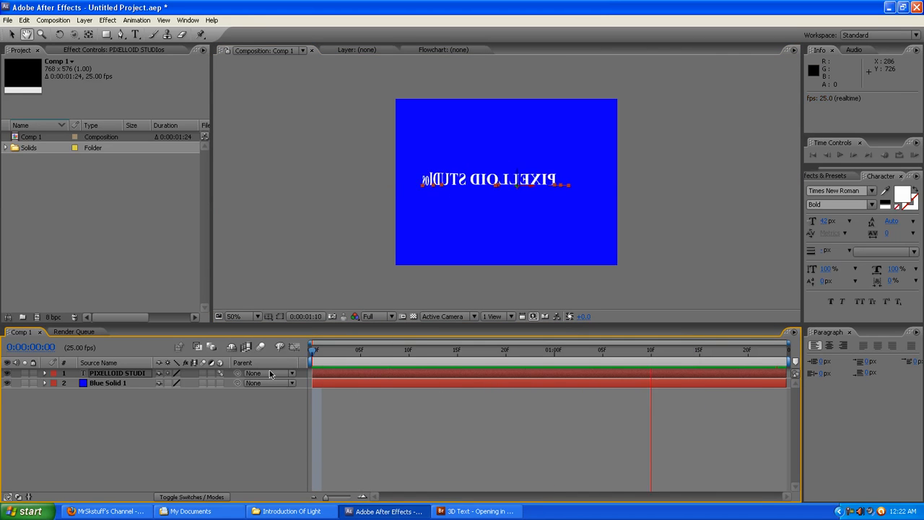
{"action": "key", "text": "space"}
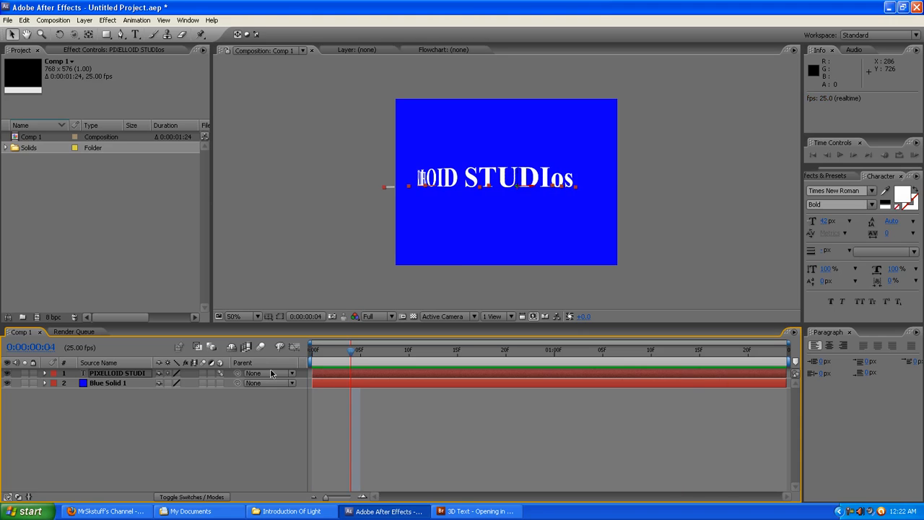
Examine the title layer's Animator 1 and Range Selector 1 properties, collapse them, and return the current time to frame 0
{"action": "left_click", "coordinate": [45, 374]}
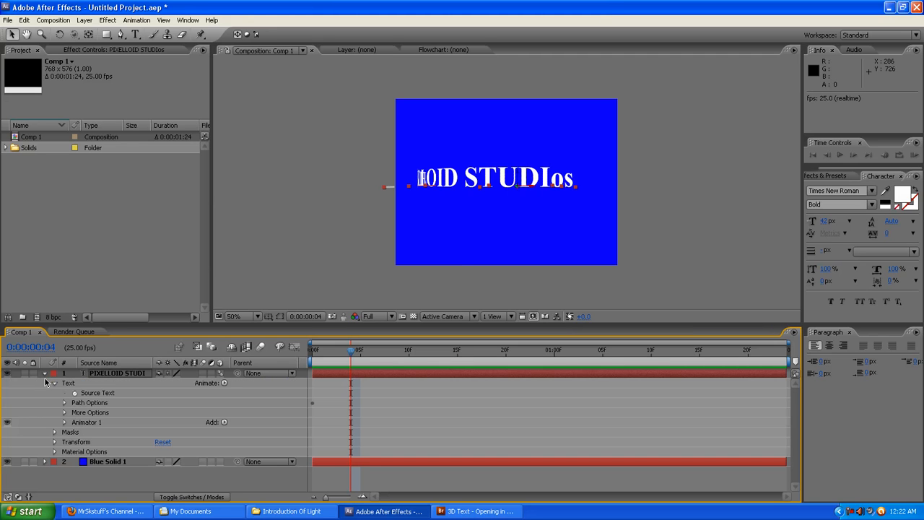
{"action": "left_click", "coordinate": [64, 422]}
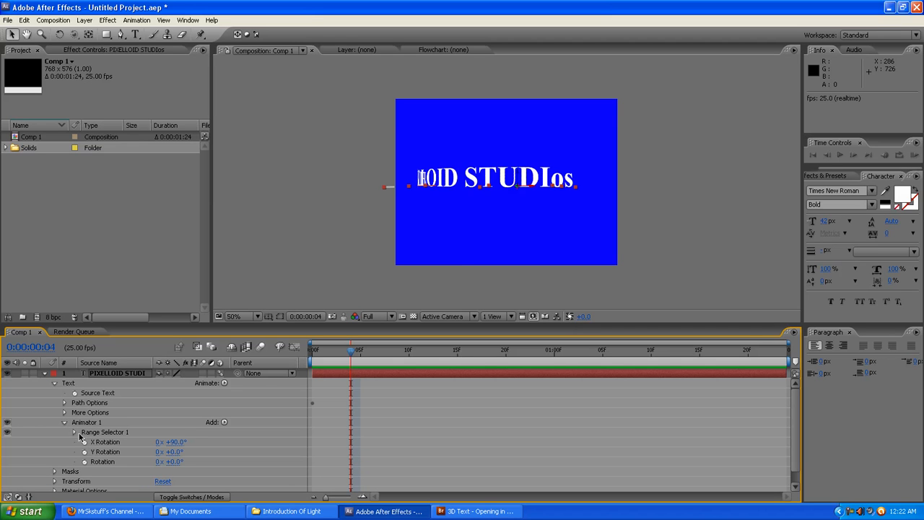
{"action": "left_click", "coordinate": [75, 431]}
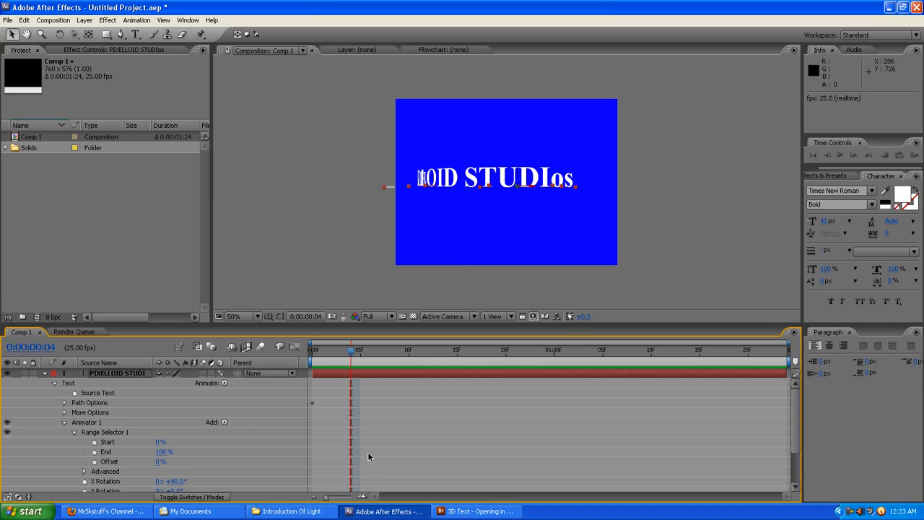
{"action": "left_click_drag", "start_coordinate": [794, 423], "coordinate": [794, 435]}
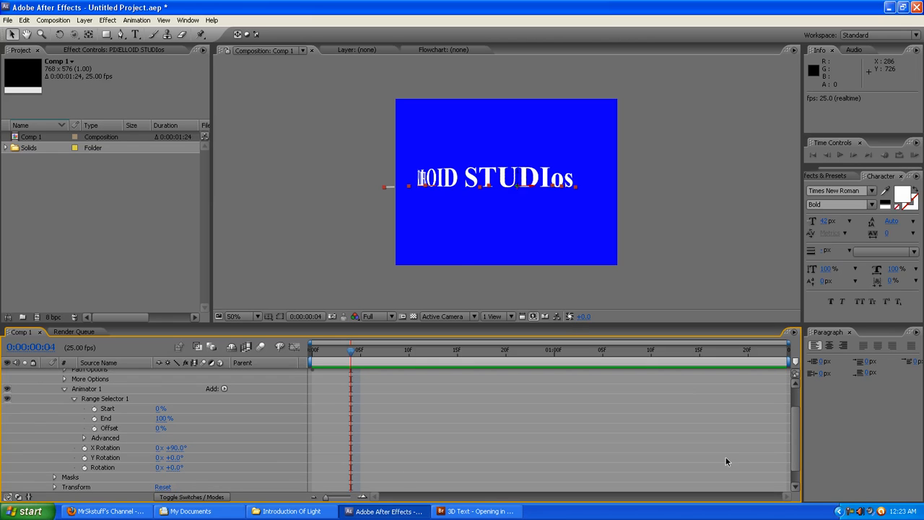
{"action": "left_click", "coordinate": [73, 398]}
{"action": "left_click", "coordinate": [65, 409]}
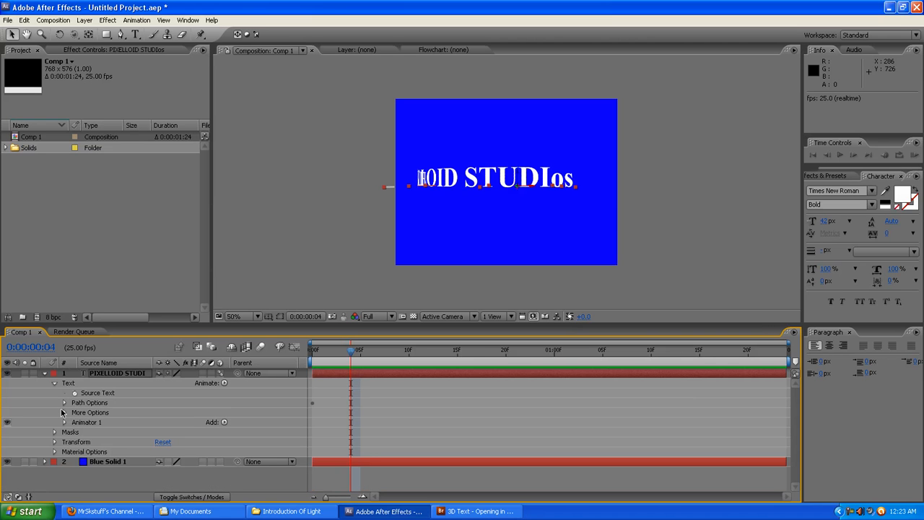
{"action": "left_click", "coordinate": [312, 351]}
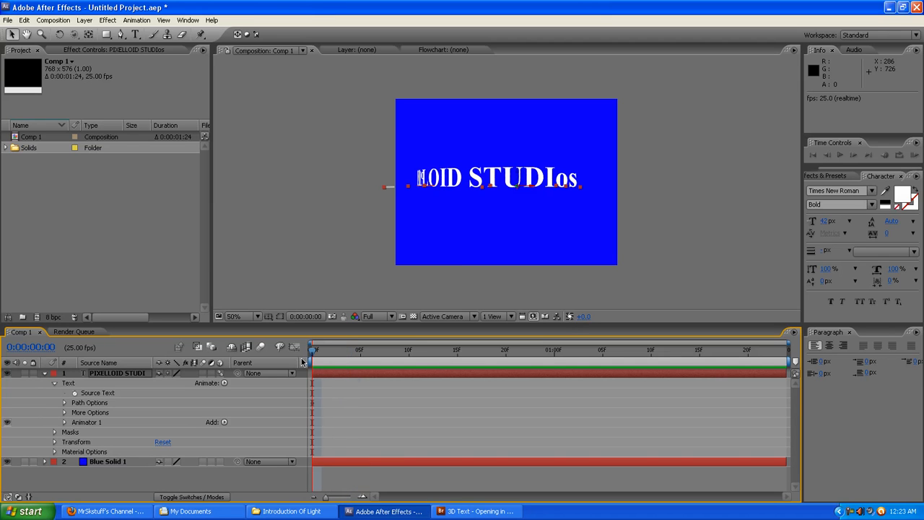